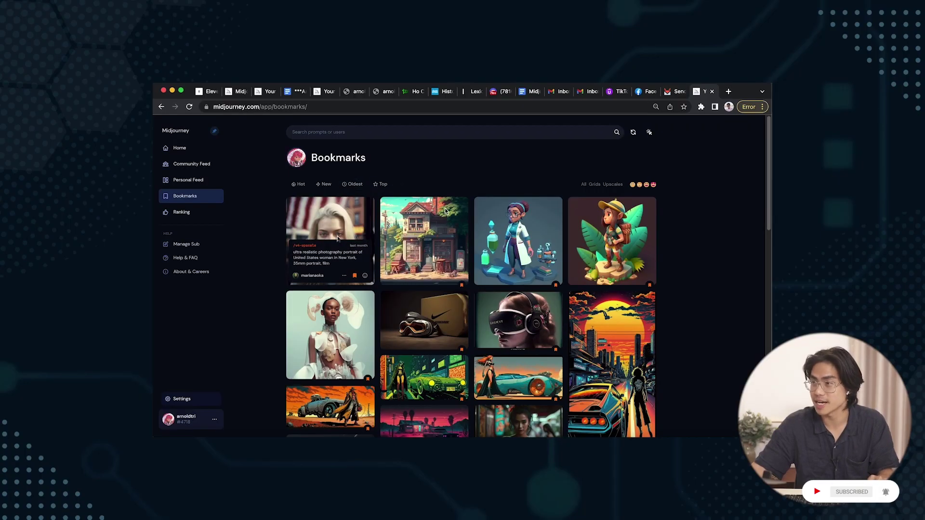
- View the bookmarked pixel-art cafe image in full view, then close it back to bookmarks
scroll(379, 309, down, 5)
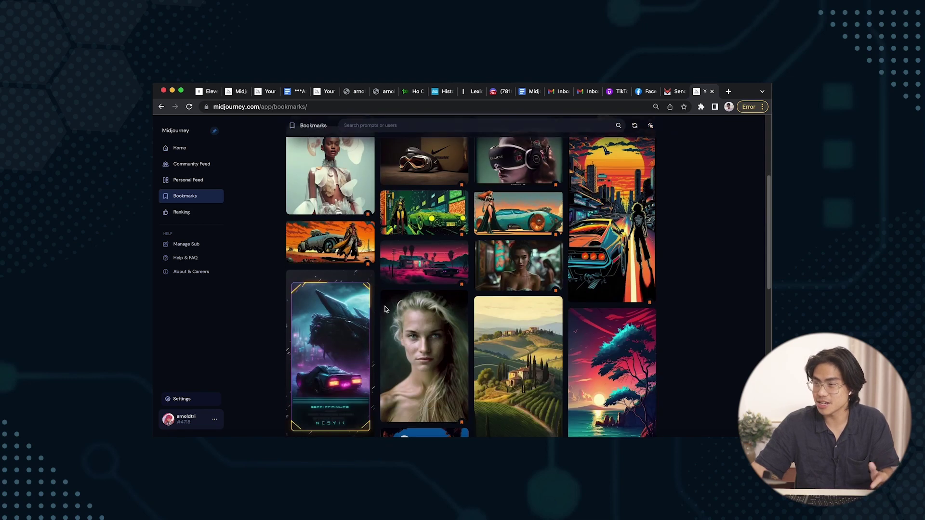
scroll(565, 298, up, 5)
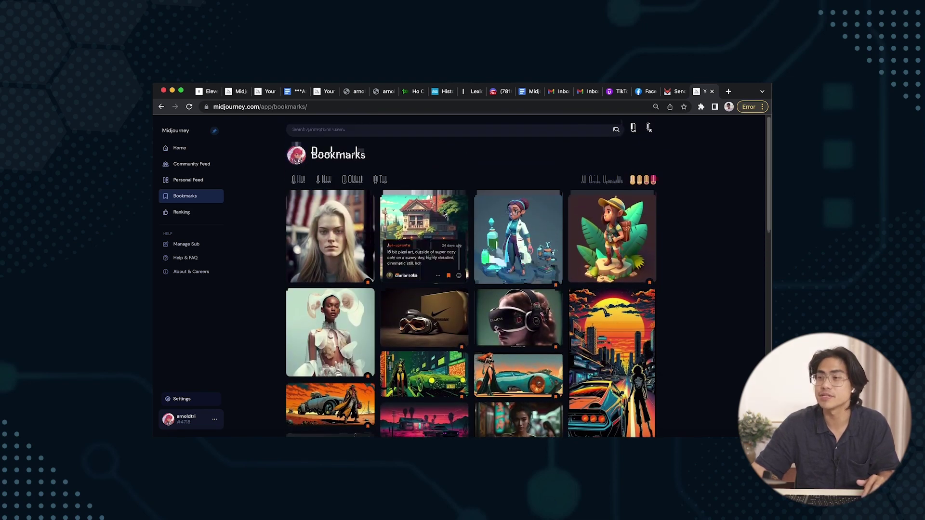
click(424, 232)
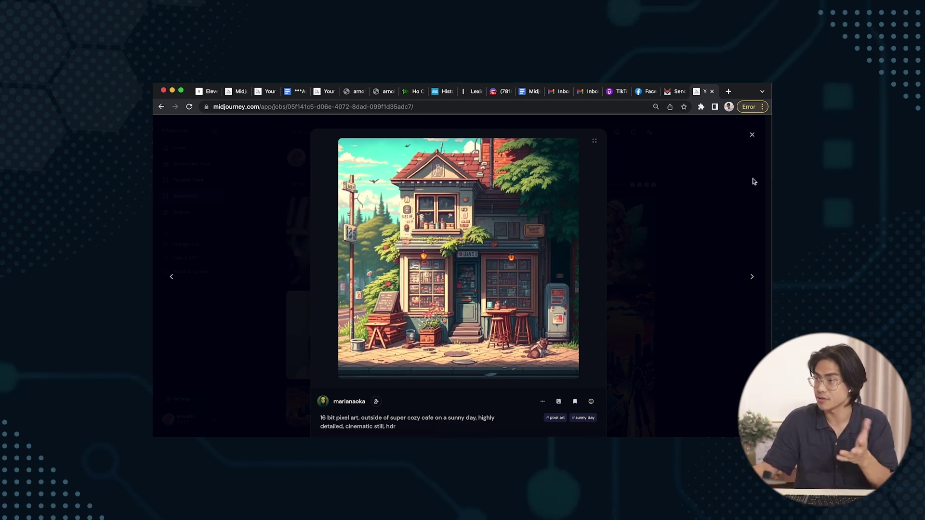
click(752, 135)
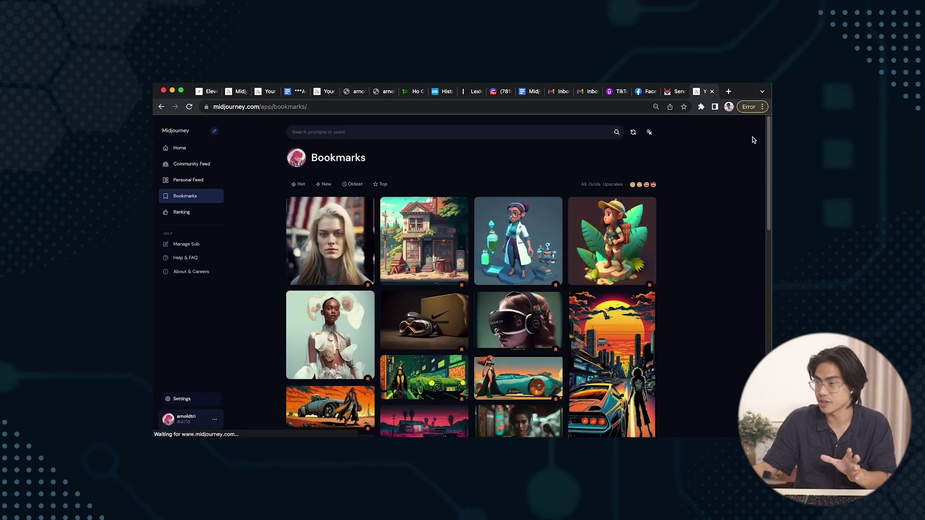
- Open the desert canyon image, read its prompt, then move on to the next saved job
scroll(412, 260, down, 5)
click(439, 248)
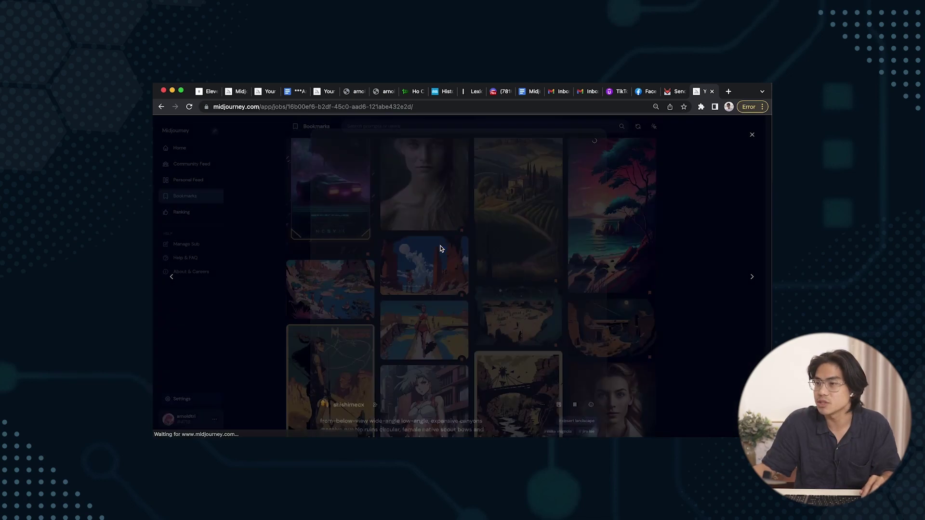
scroll(571, 303, down, 1)
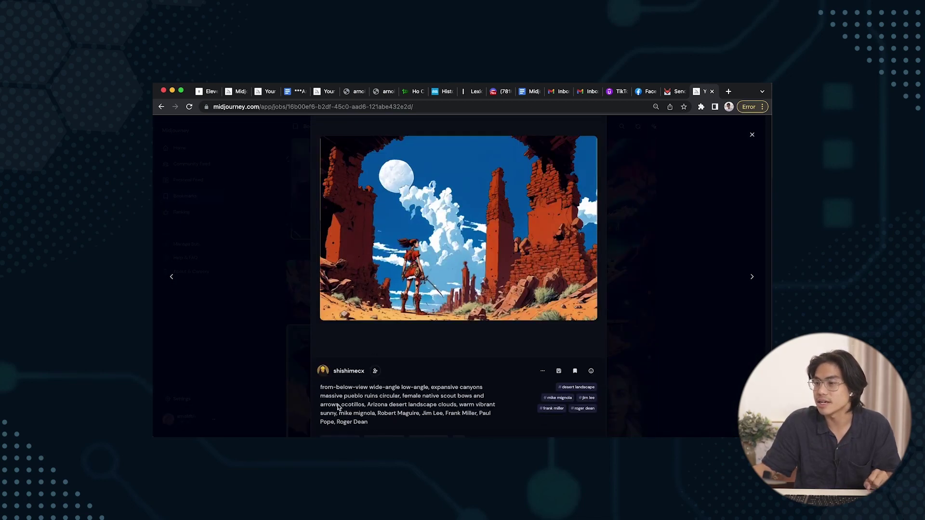
scroll(384, 286, up, 1)
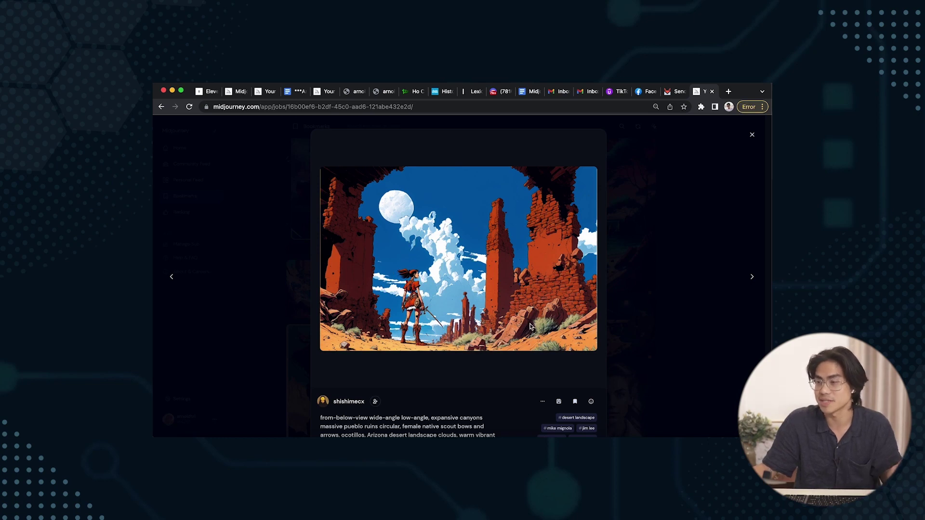
key(Right)
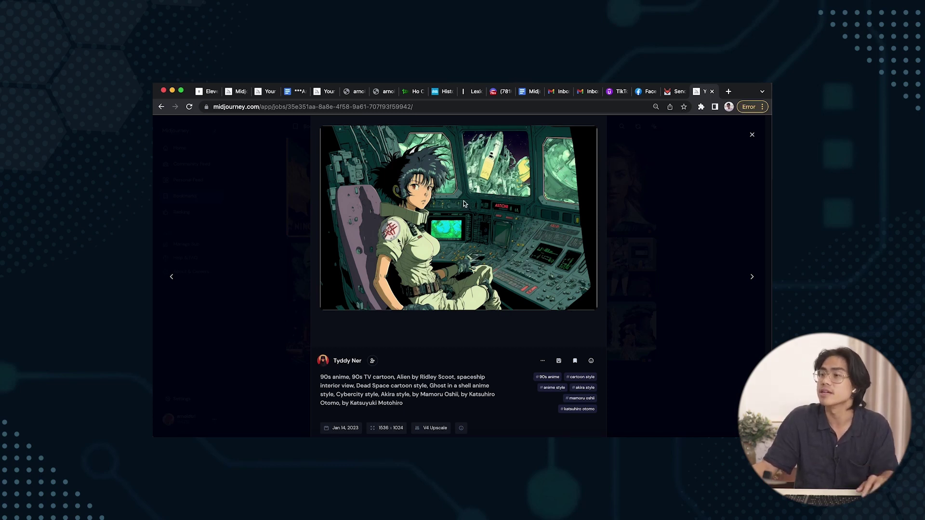
- Select the closing artist names and '90s anime, 90s TV cartoon' in the spaceship prompt
drag(413, 409, 338, 396)
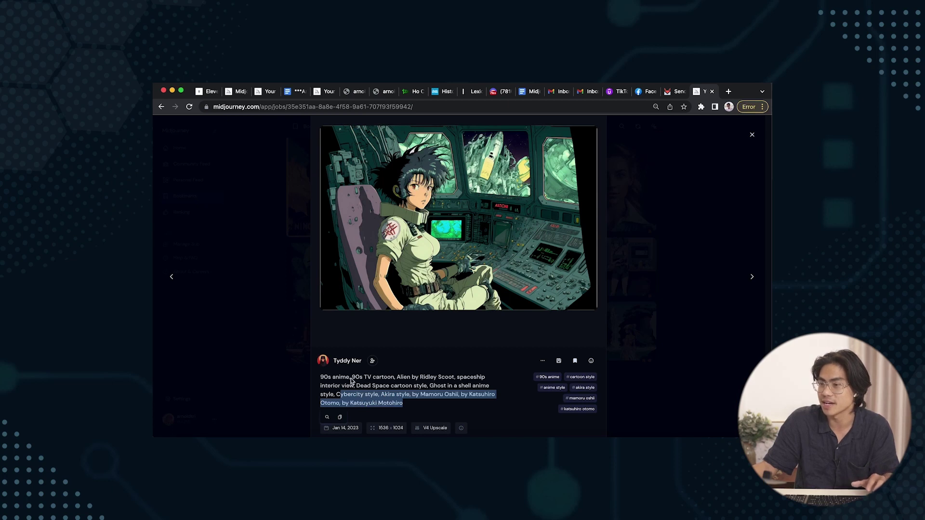
drag(324, 382, 394, 380)
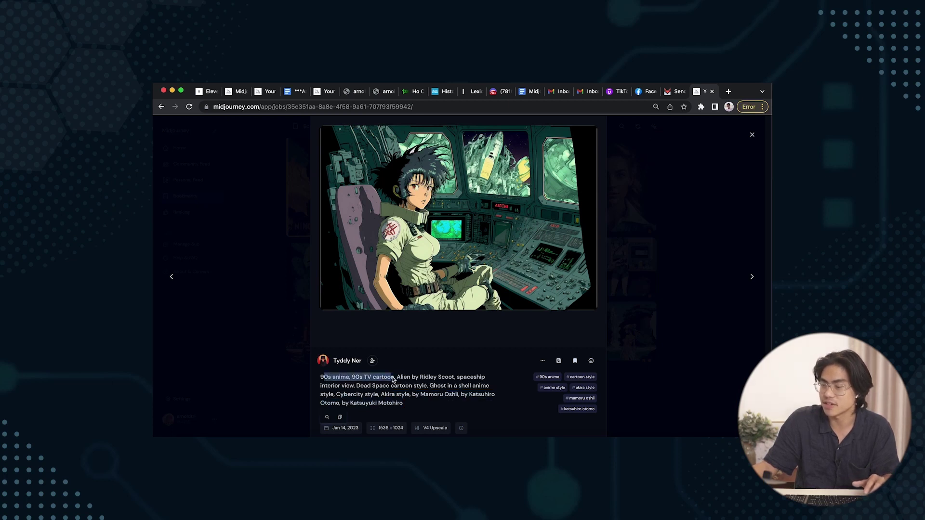
click(394, 380)
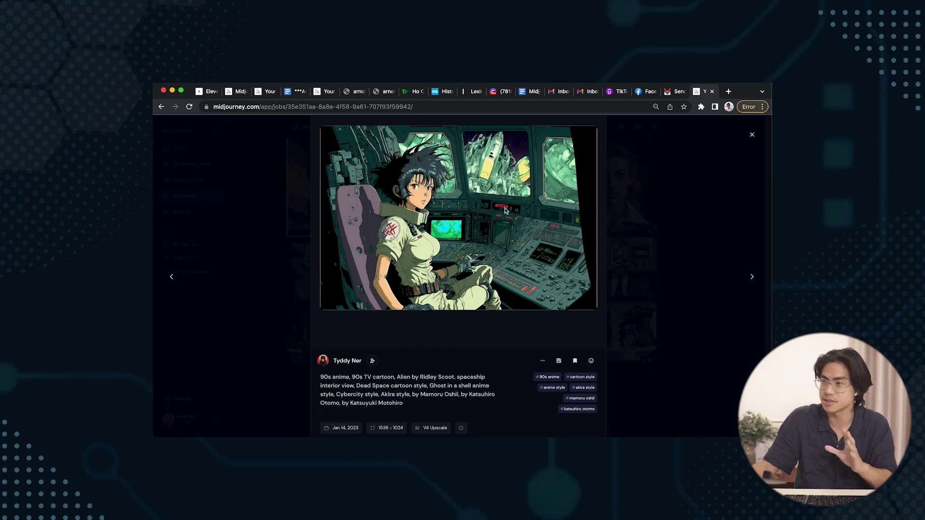
- Step to the tropical waterfall image, select its style and artist names, then close the viewer
click(752, 135)
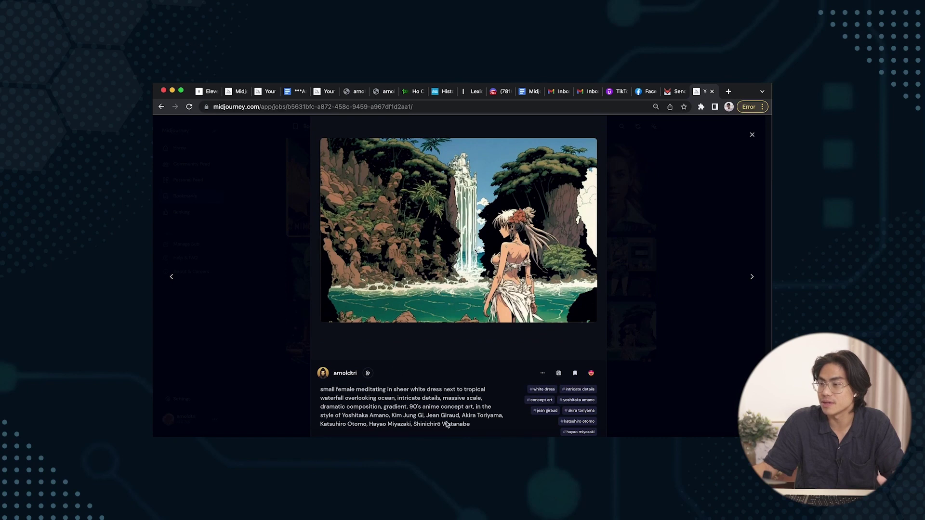
drag(481, 424, 339, 414)
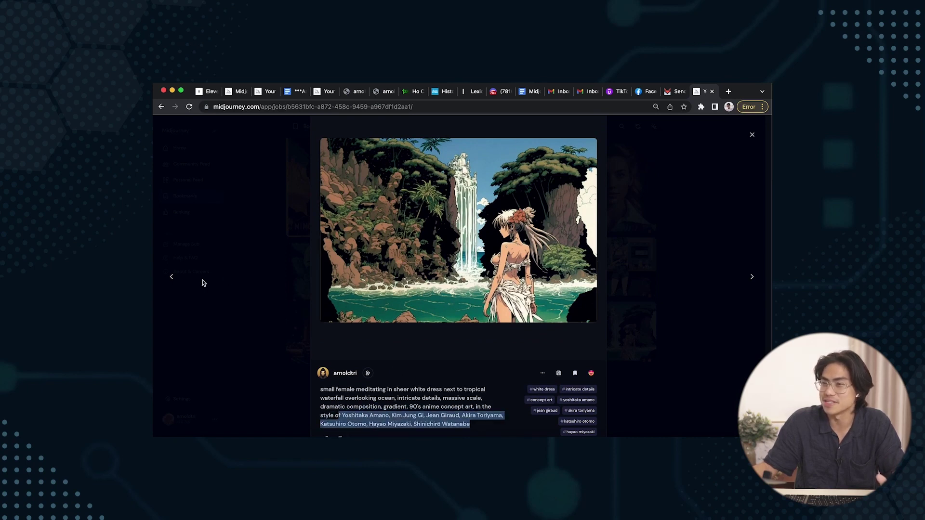
click(170, 282)
click(170, 281)
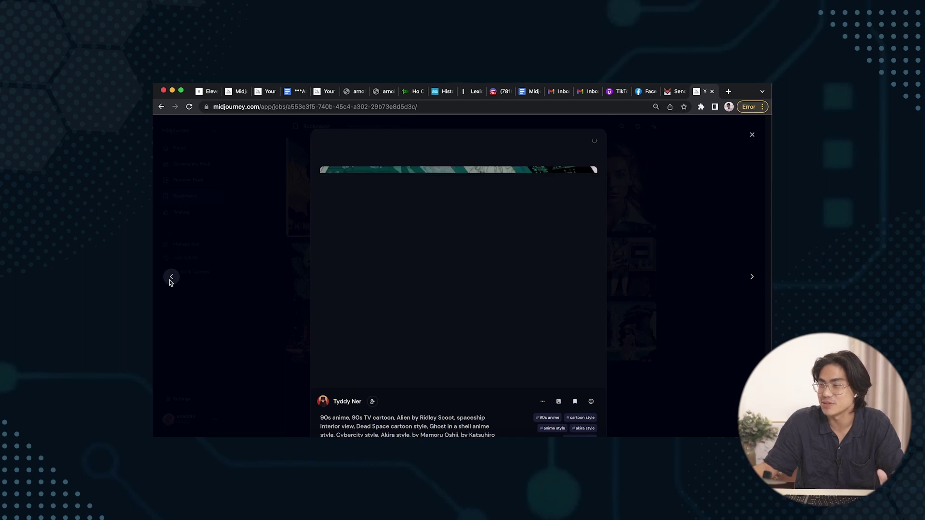
click(170, 282)
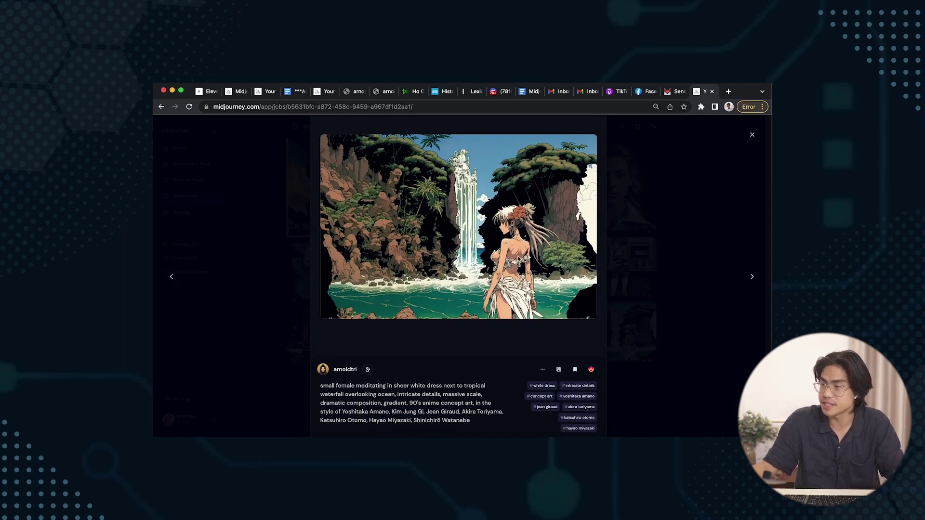
drag(477, 422, 348, 415)
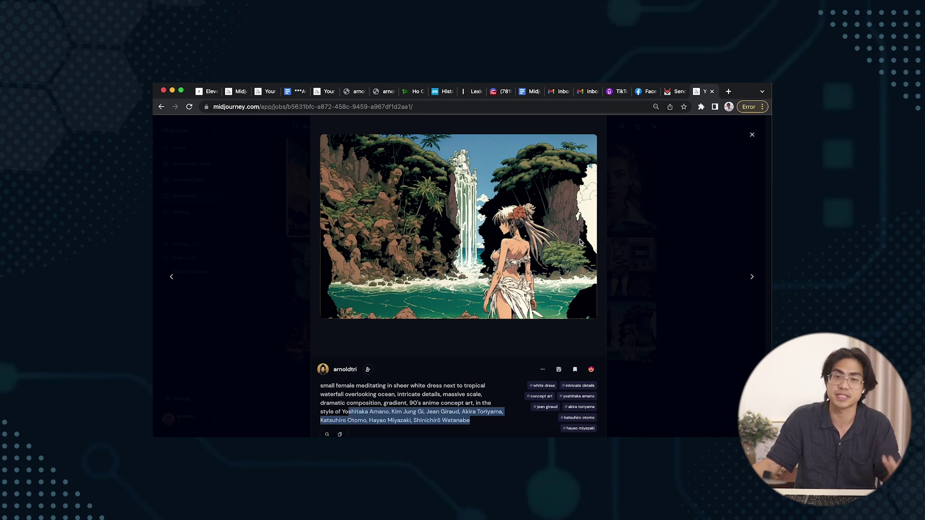
click(752, 135)
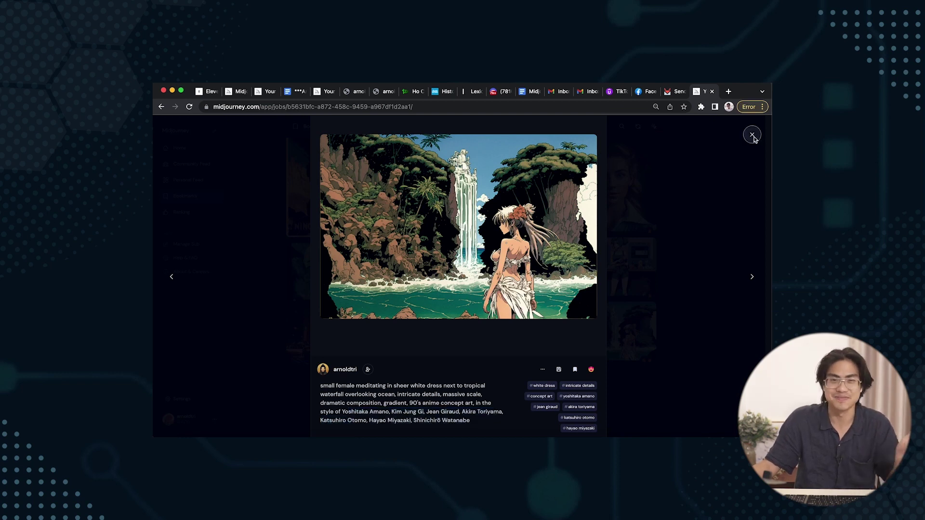
- In the Midjourney Bot DM, start an /imagine command with the copied pixel-art cafe prompt
key(super+Tab)
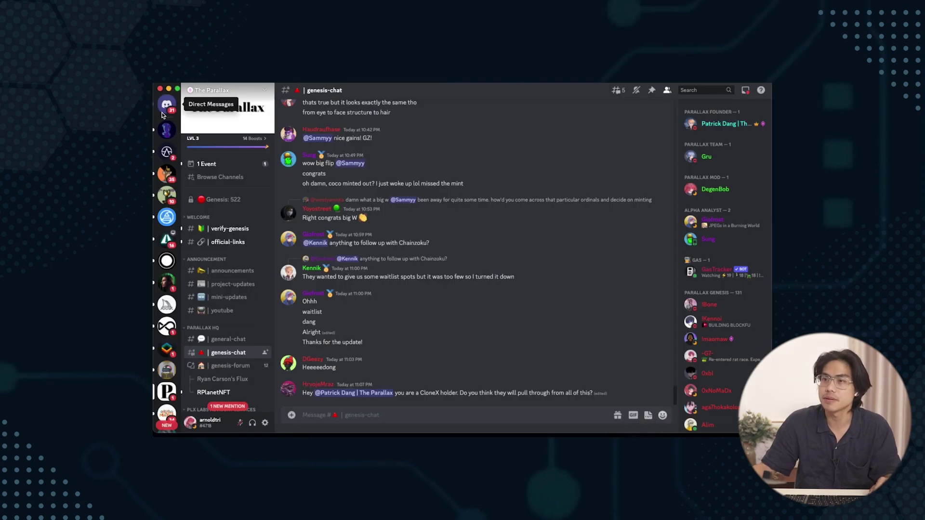
click(167, 104)
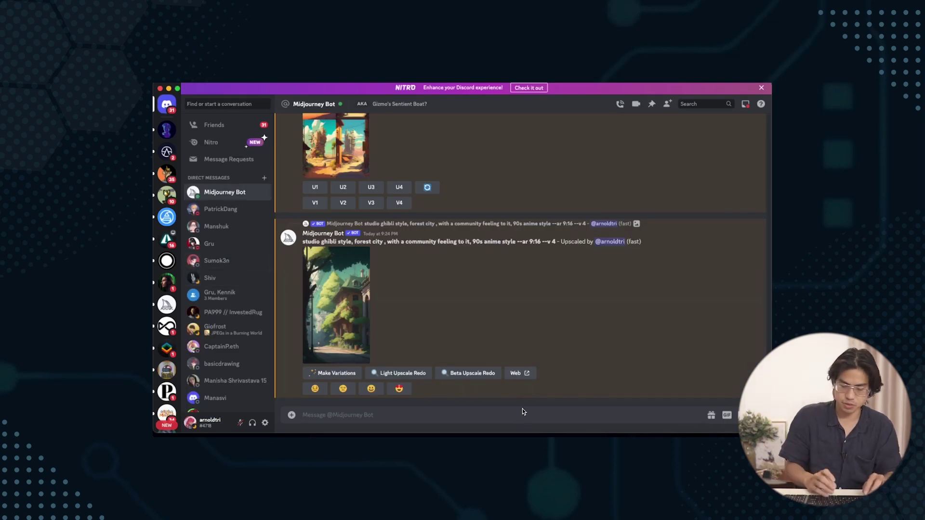
text(/imagine)
key(Tab)
text(16 bit pixel art, outside of super cozy cafe on a sunny day, highly detailed, cinematic still, hdr)
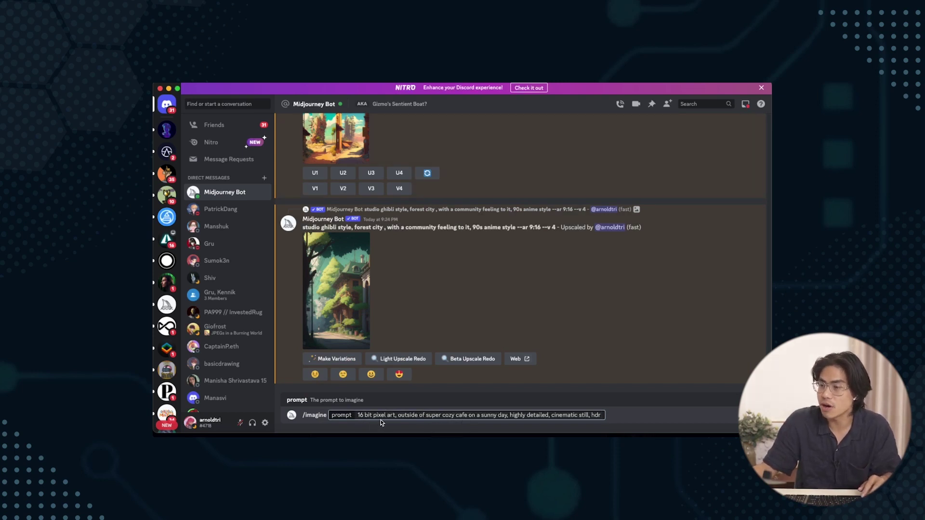
- Replace the cafe scene with 'beach town in hawaii' and submit the prompt
drag(394, 417, 509, 419)
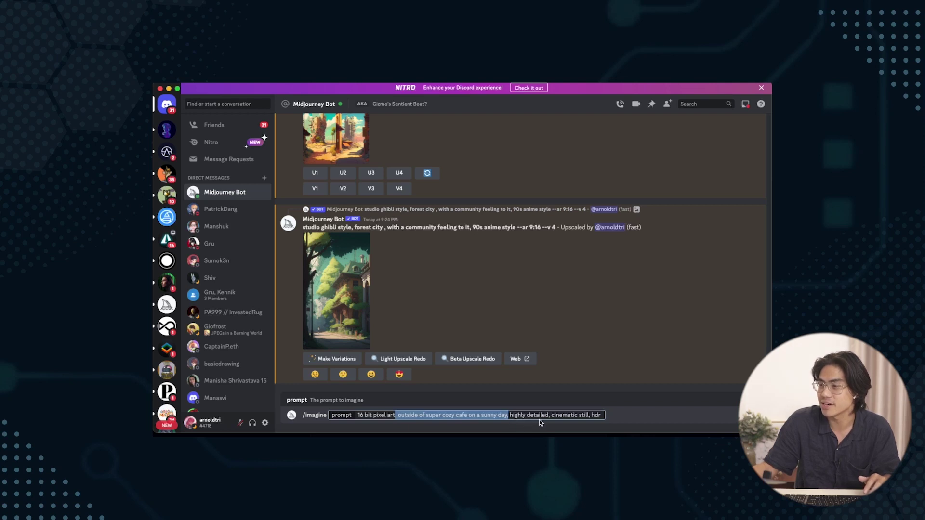
drag(551, 417, 606, 420)
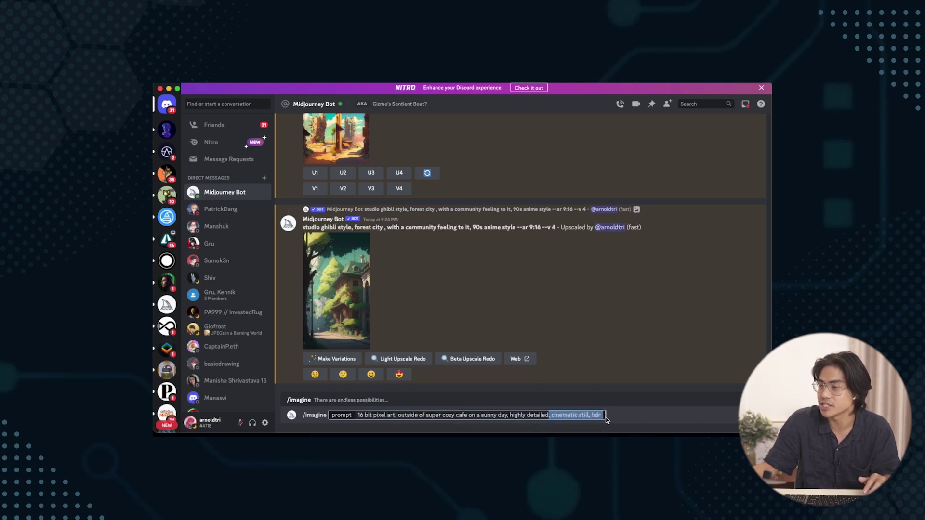
click(578, 419)
drag(395, 417, 361, 417)
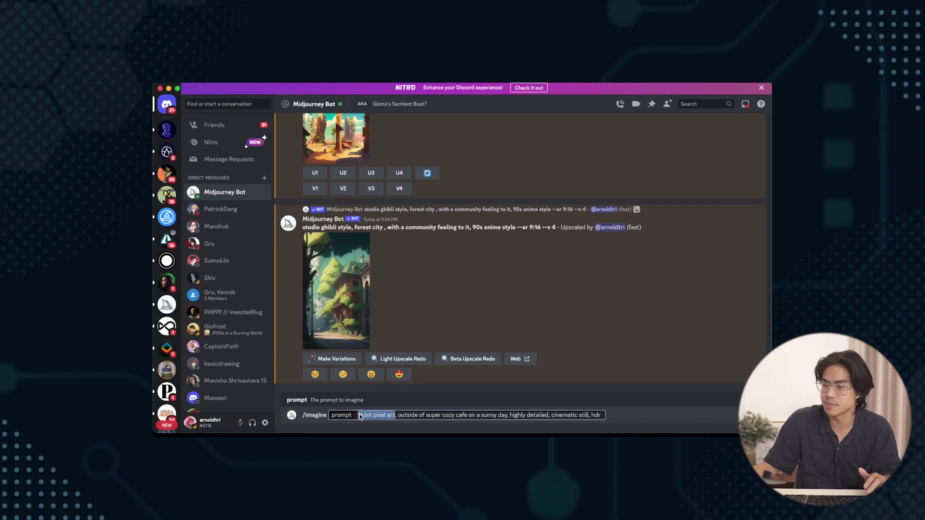
click(399, 418)
drag(399, 418, 506, 418)
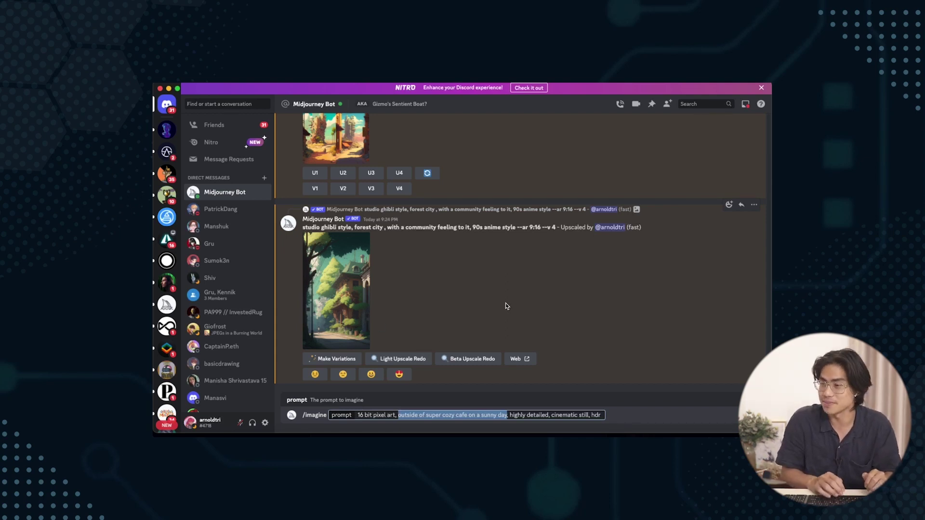
text(beach town in hawaii)
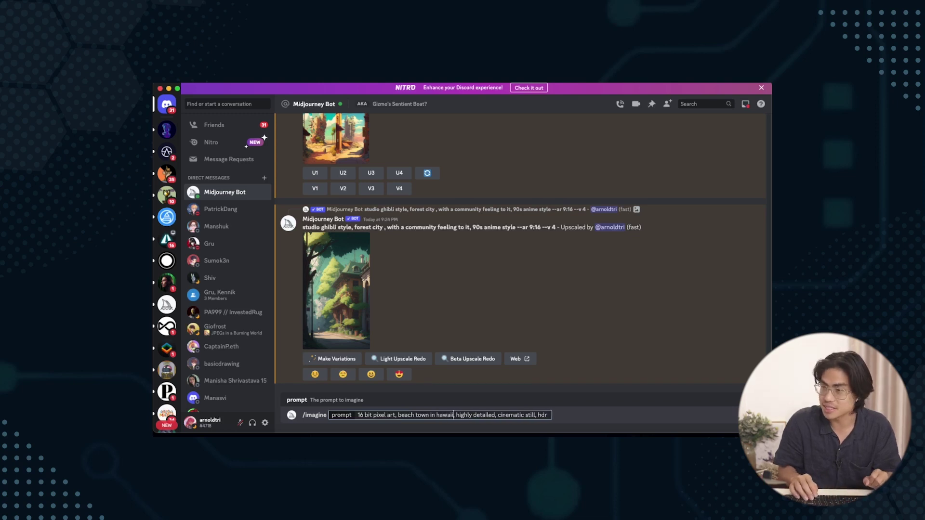
key(Return)
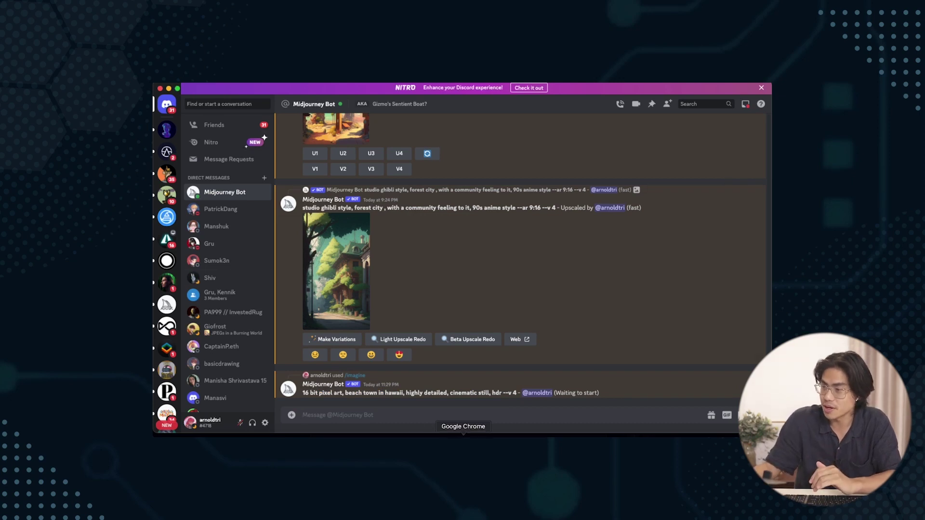
- Start another /imagine command in Discord with the cafe prompt pasted again
click(463, 434)
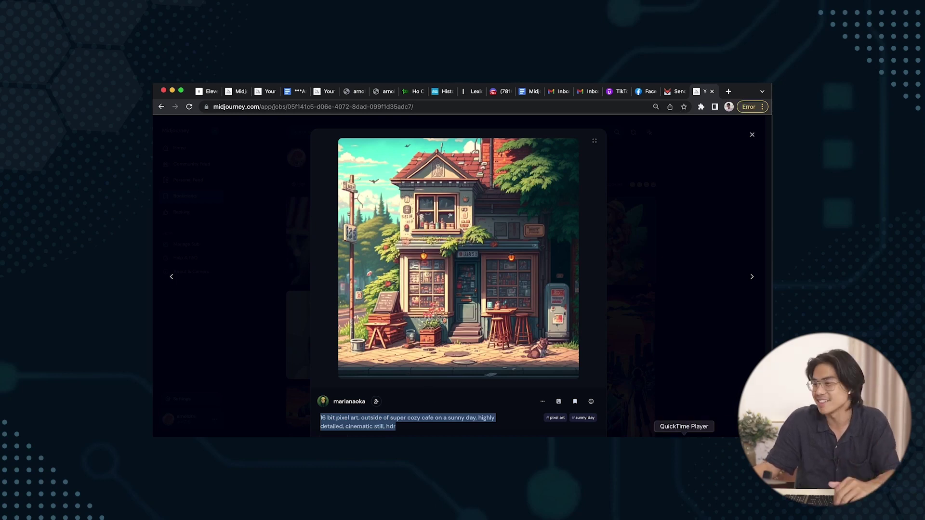
click(473, 435)
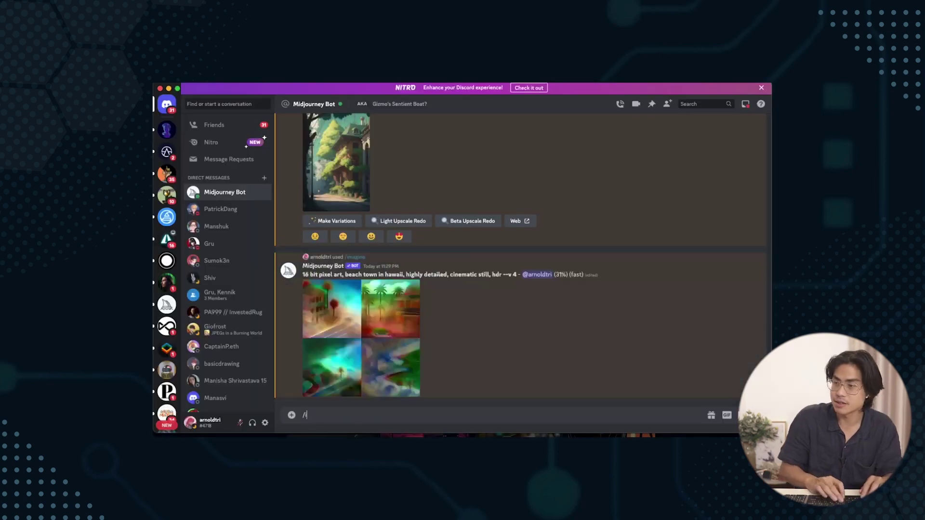
text(/imagine)
key(Tab)
text(16 bit pixel art, outside of super cozy cafe on a sunny day, highly detailed, cinematic still, hdr)
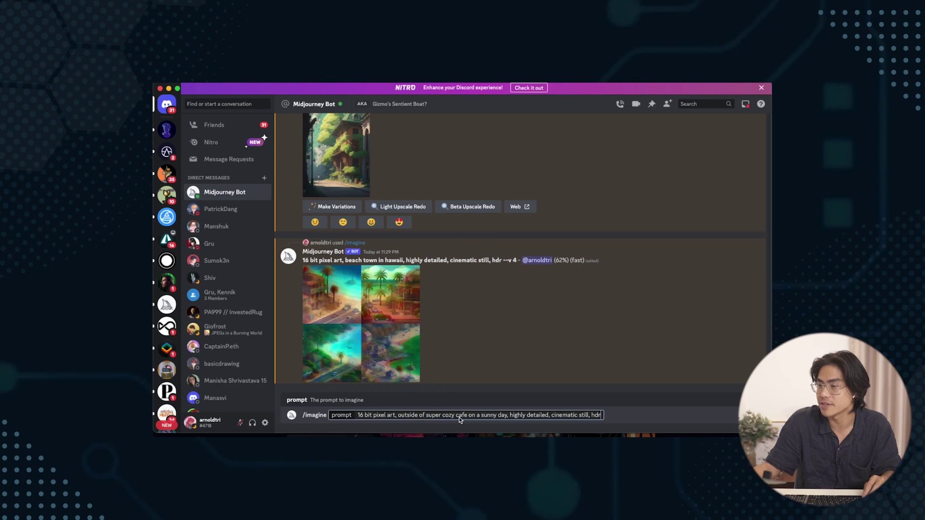
- Reword the scene to 'cafe in a Indonesian rain forest' and send it to the bot
text(hawaiian ca)
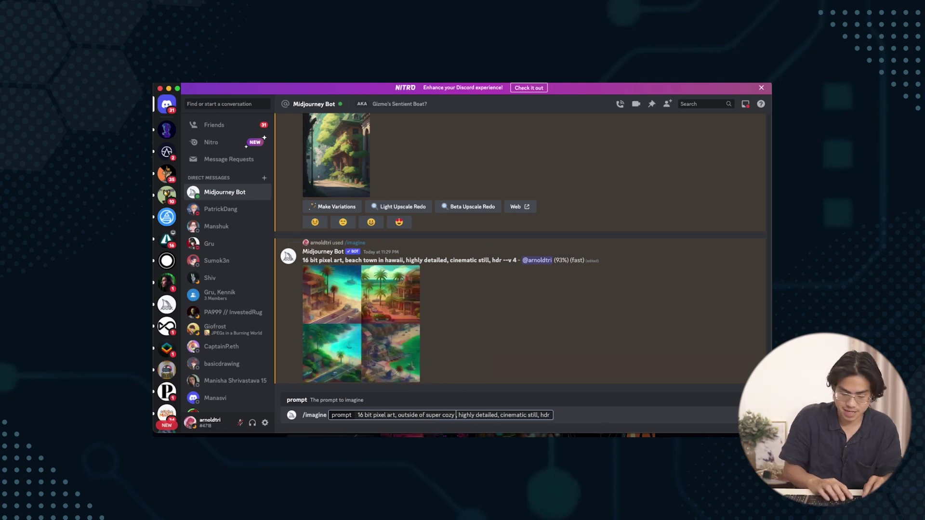
text(fe by the bea)
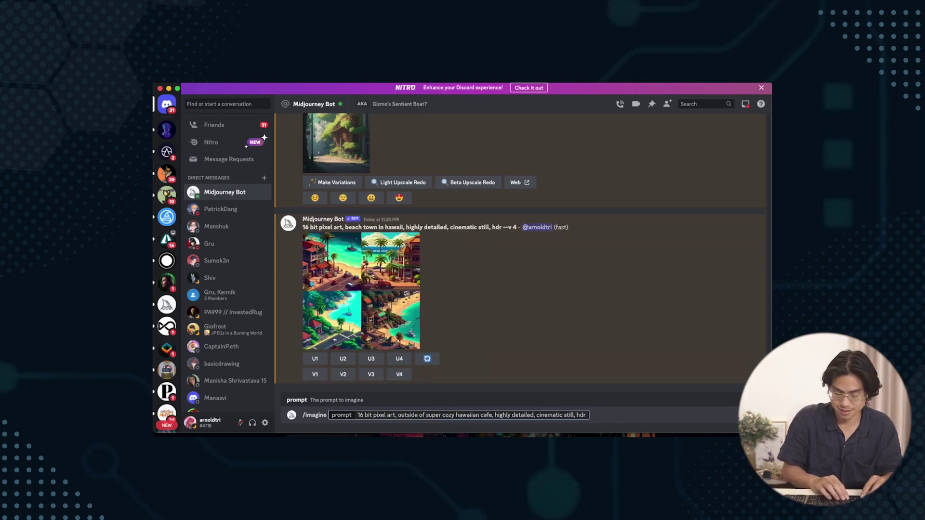
text(ch,)
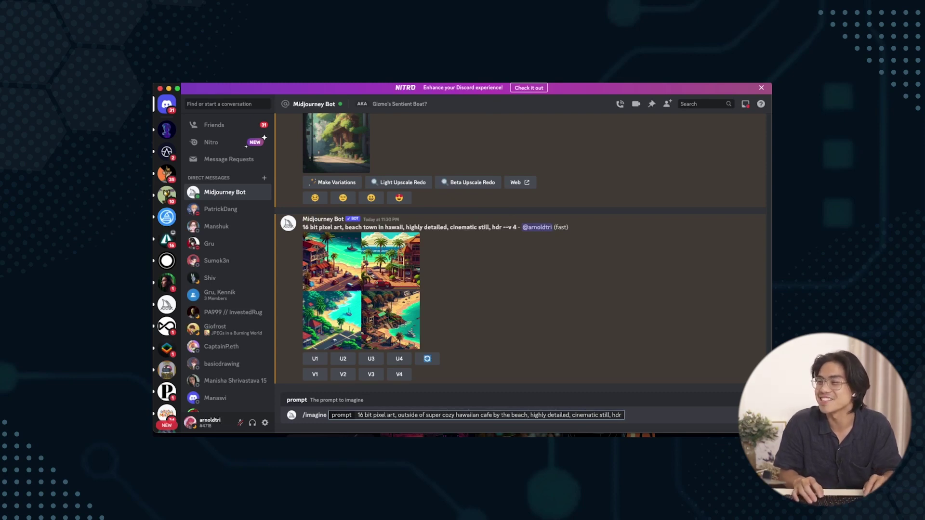
key(BackSpace)
key(BackSpace)
key(BackSpace)
key(BackSpace)
key(BackSpace)
key(BackSpace)
key(BackSpace)
key(BackSpace)
key(BackSpace)
key(BackSpace)
key(BackSpace)
key(BackSpace)
key(BackSpace)
key(BackSpace)
key(BackSpace)
key(BackSpace)
key(BackSpace)
key(BackSpace)
key(BackSpace)
key(BackSpace)
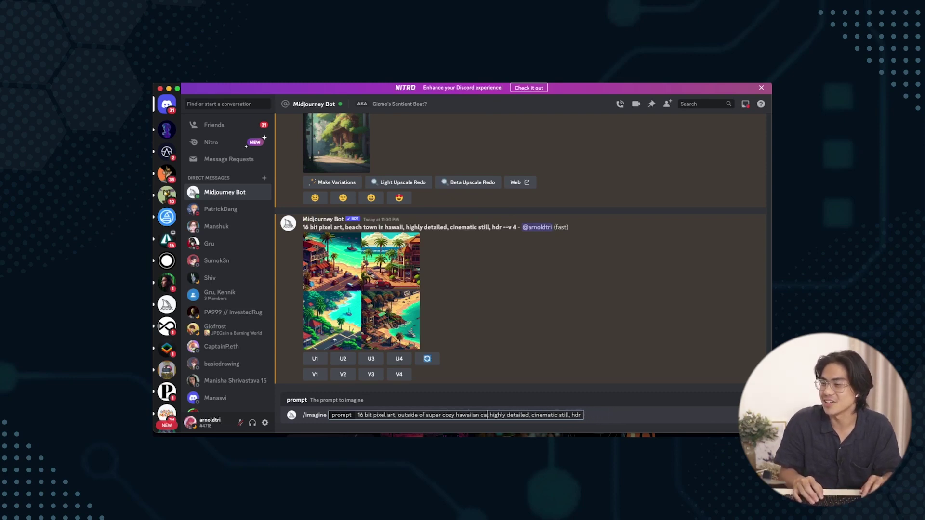
key(BackSpace)
key(BackSpace)
key(BackSpace)
key(BackSpace)
key(BackSpace)
key(BackSpace)
key(BackSpace)
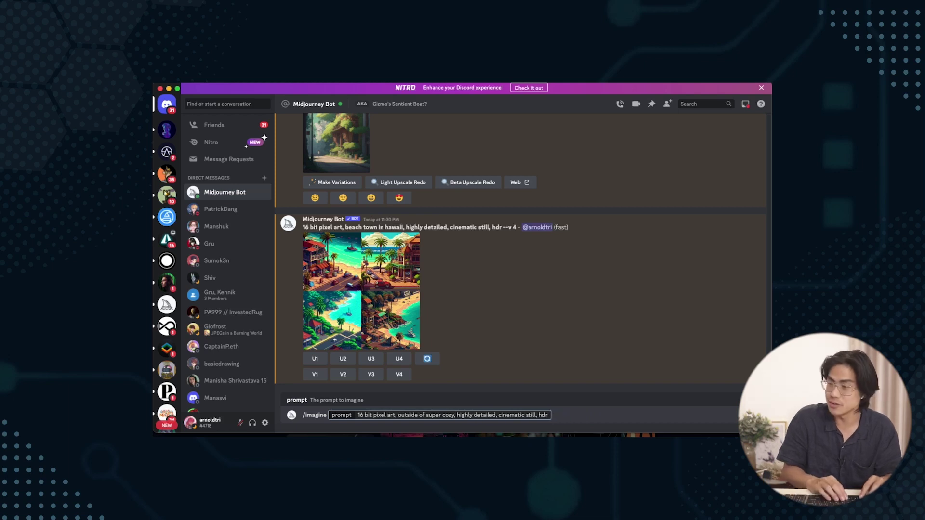
text(bangkok)
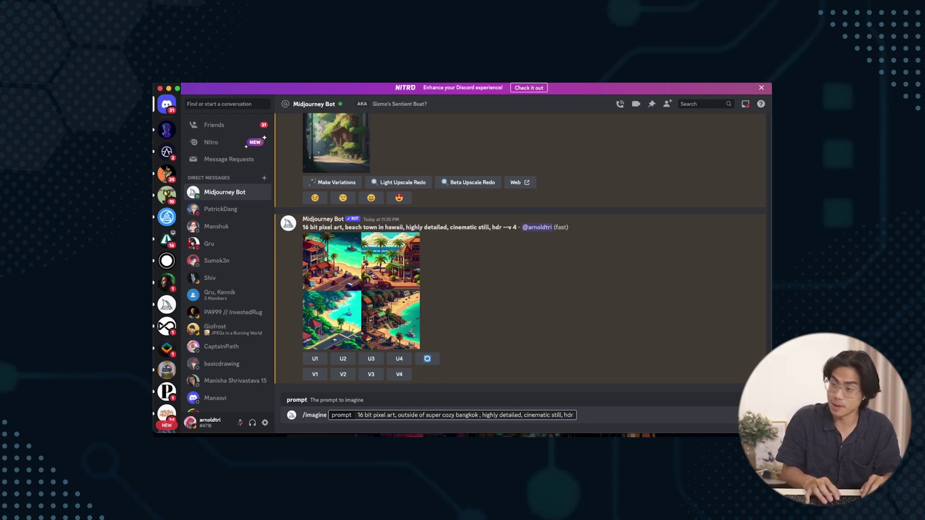
key(BackSpace)
key(BackSpace)
key(BackSpace)
key(BackSpace)
key(BackSpace)
key(BackSpace)
key(BackSpace)
key(BackSpace)
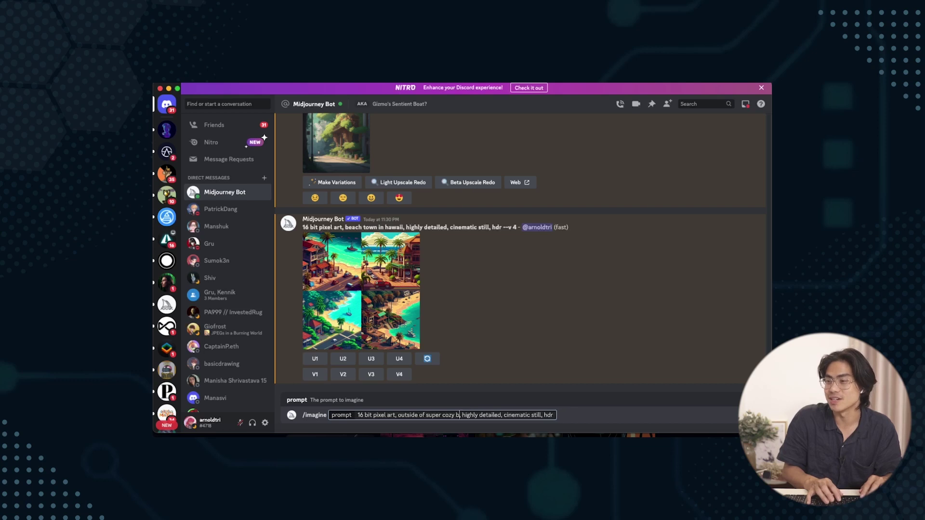
text(balinese forest)
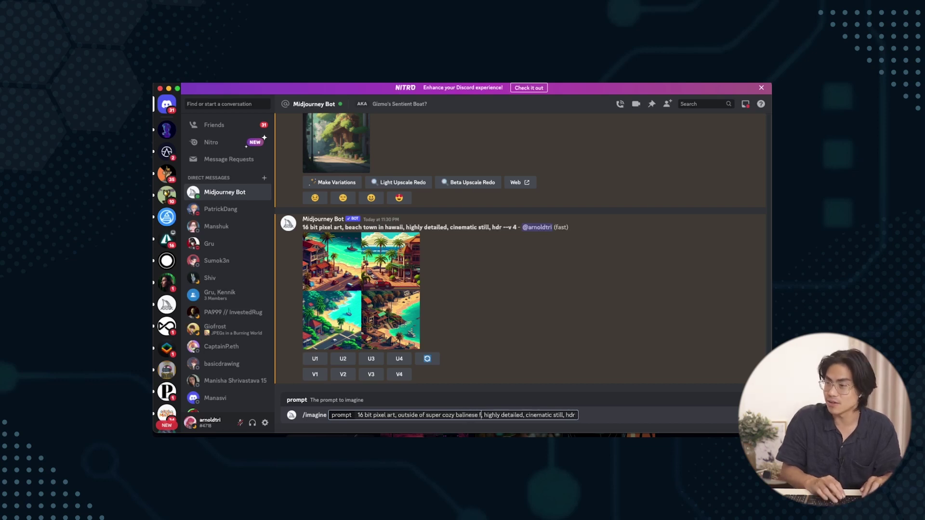
key(alt+Left)
key(alt+Left)
text(cafe in a)
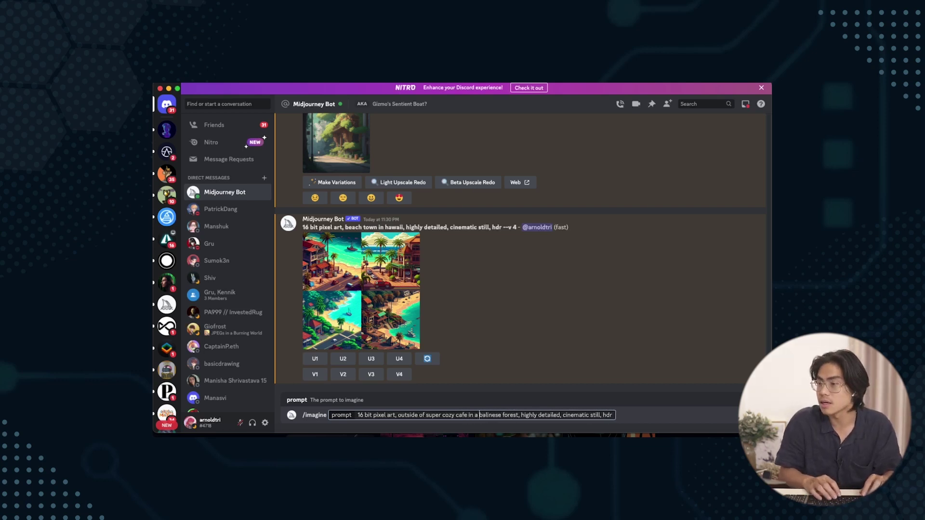
key(BackSpace)
key(BackSpace)
key(BackSpace)
key(BackSpace)
key(BackSpace)
key(BackSpace)
key(BackSpace)
key(BackSpace)
text(Indonesian rain)
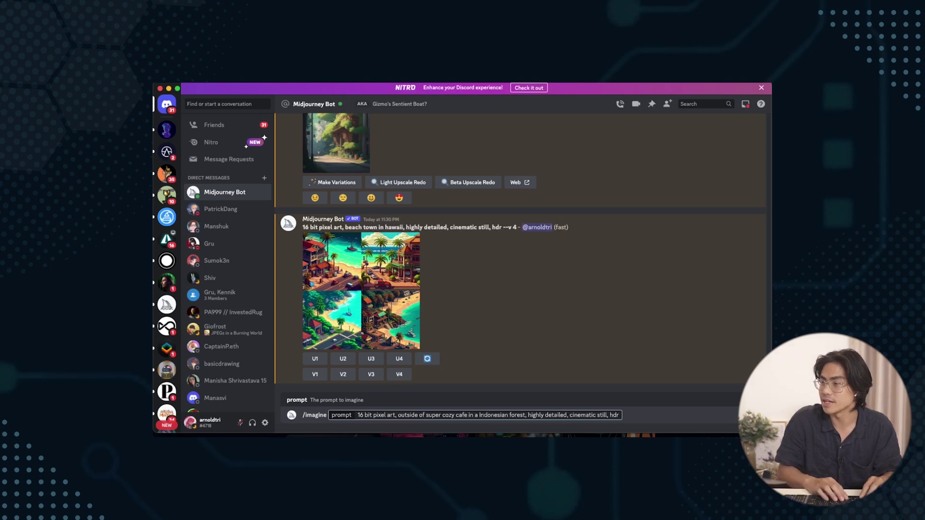
key(Return)
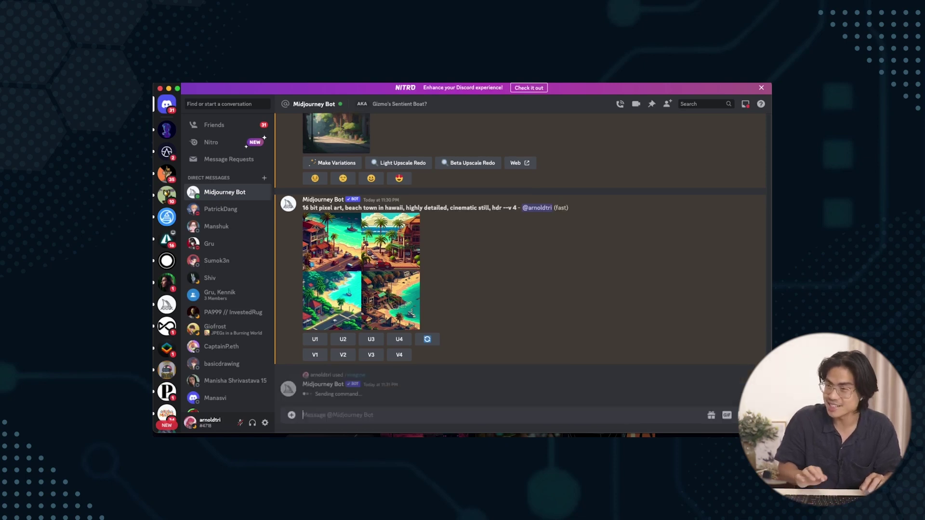
- Open the beach-town and rain-forest cafe grids in the browser, viewing the latter full size
click(366, 250)
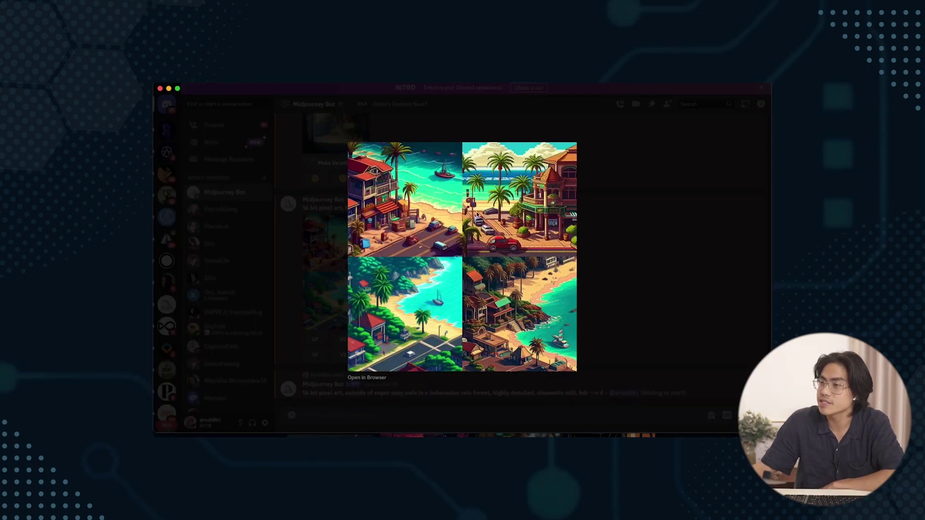
click(378, 378)
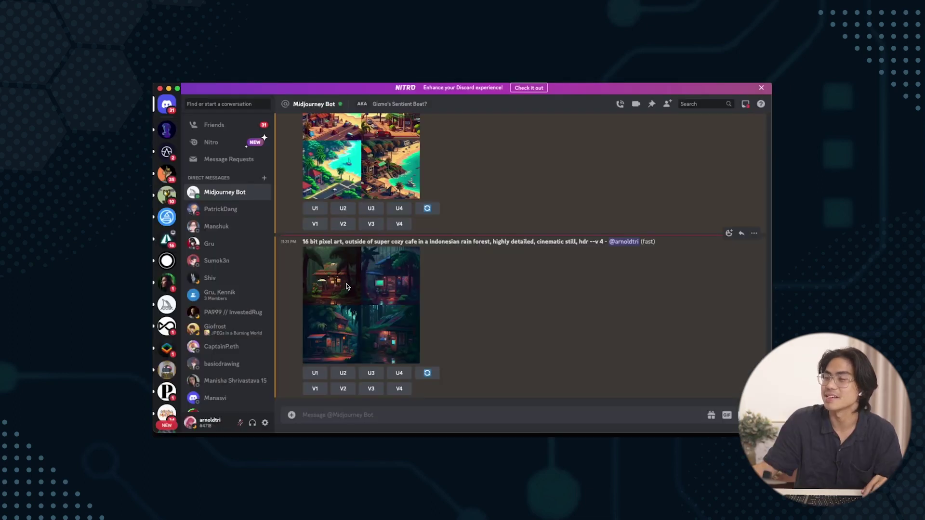
click(369, 298)
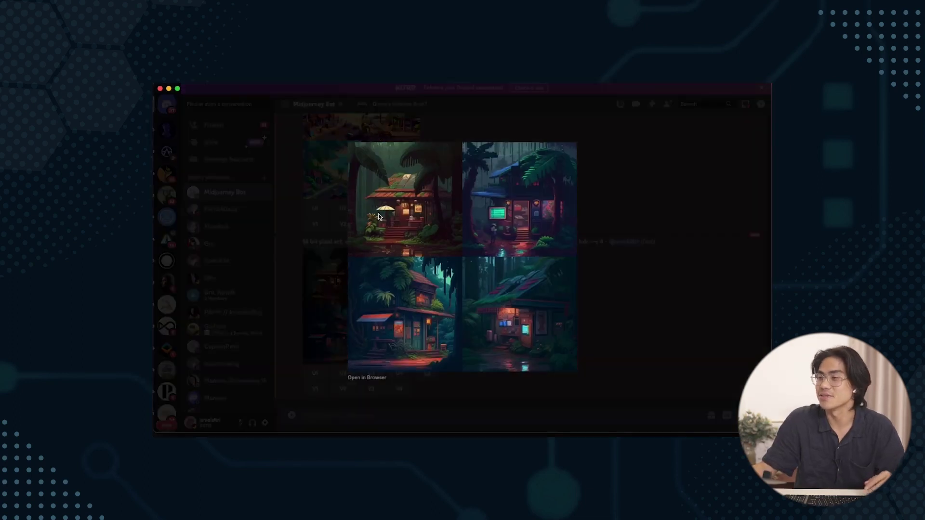
click(375, 379)
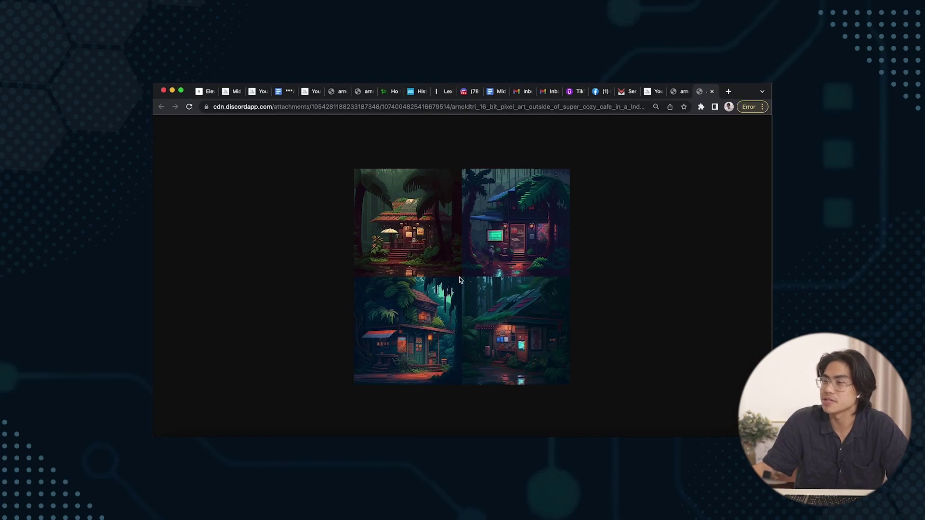
click(428, 251)
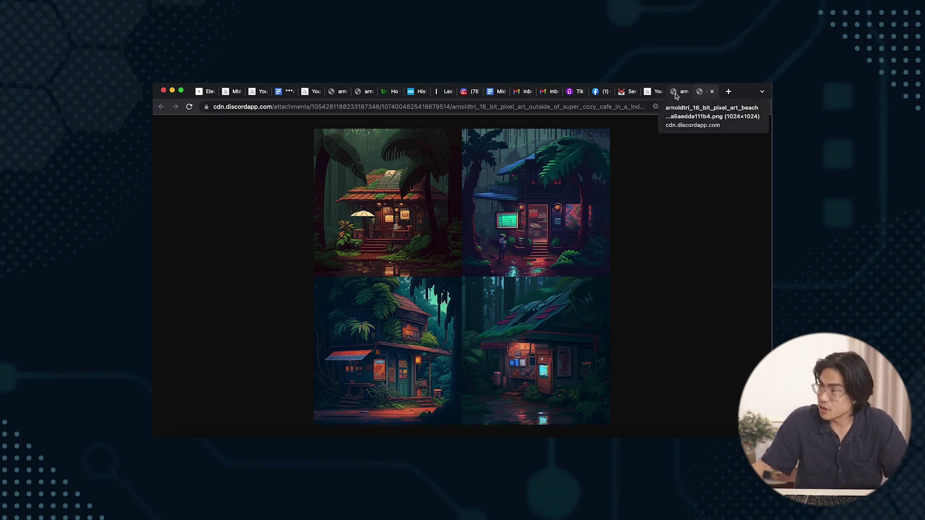
click(655, 91)
- Copy the desert pueblo-ruins prompt and paste it into a new /imagine command in Discord
scroll(409, 386, down, 2)
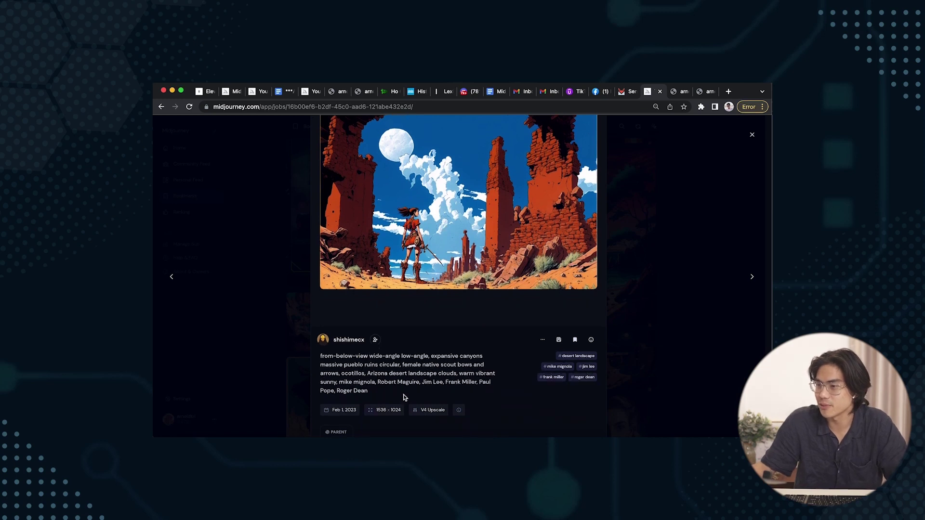
drag(401, 397, 320, 356)
key(ctrl+c)
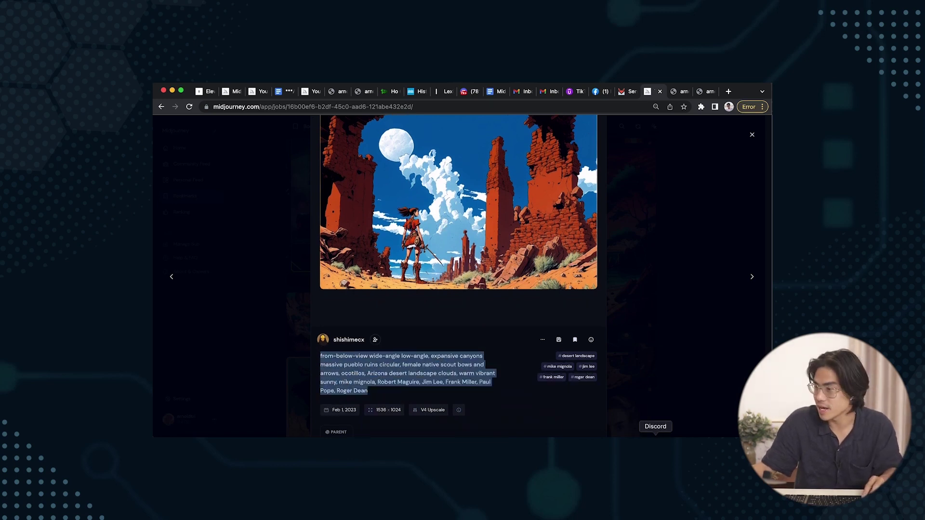
click(650, 436)
text(/imagine)
key(Tab)
key(ctrl+v)
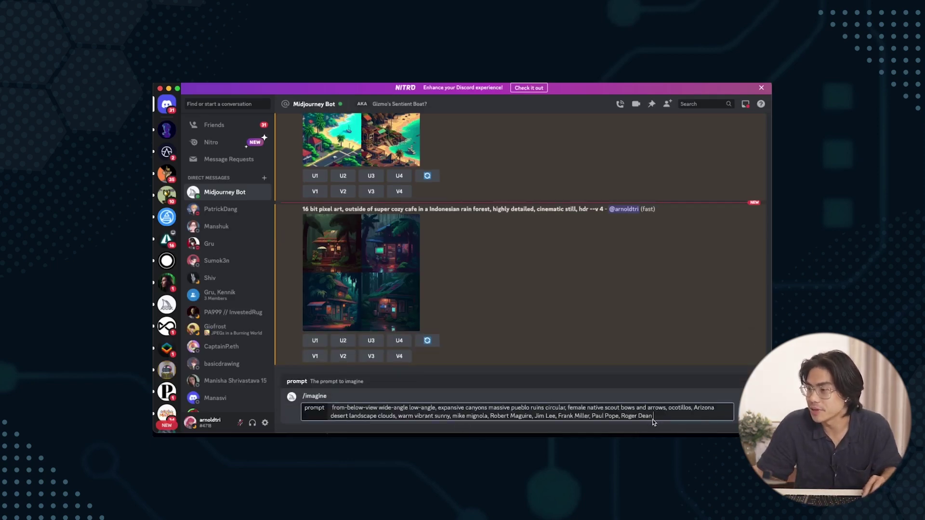
- Compare the pasted prompt with the desert prompt's opening and closing words on the Midjourney page
drag(654, 419, 397, 418)
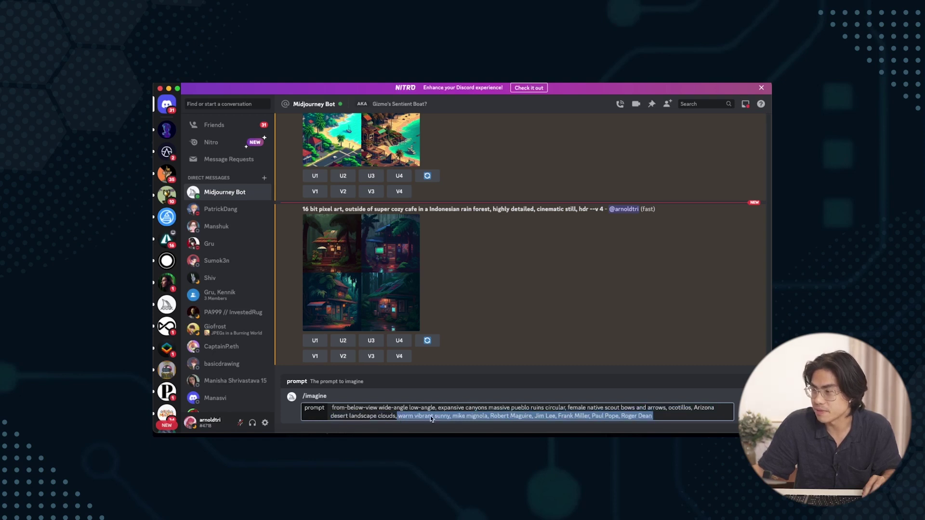
click(463, 434)
drag(369, 414, 462, 398)
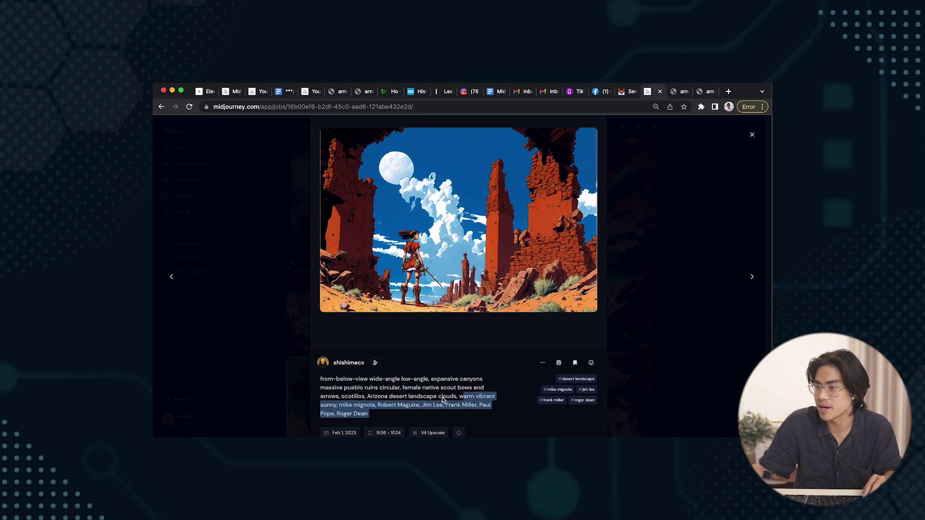
drag(321, 379, 460, 382)
click(457, 382)
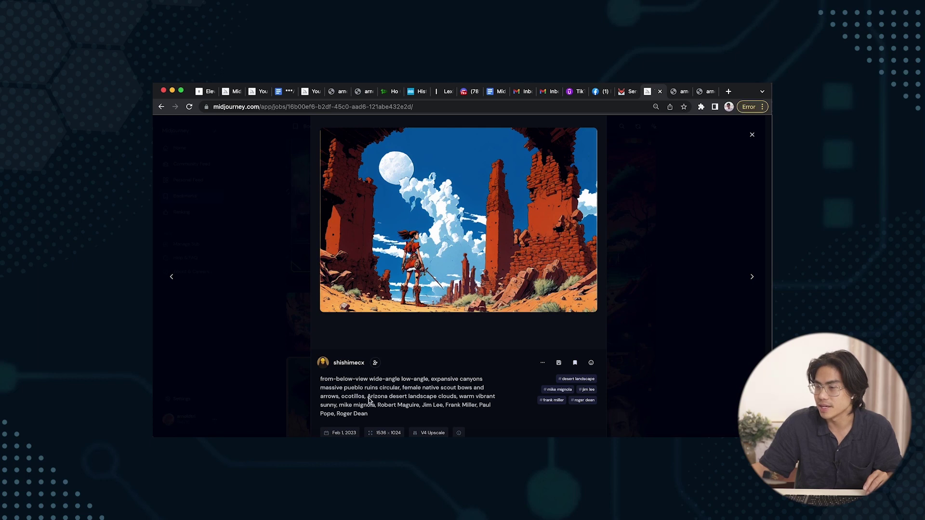
drag(369, 400, 458, 398)
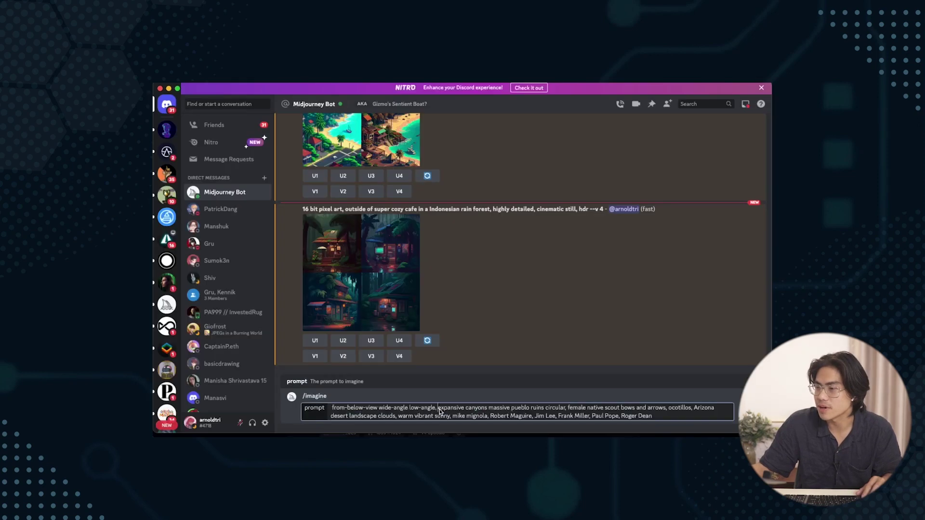
- Rewrite the scene as a Chinese forest with a cyberpunk explorer-hunter, replacing Arizona desert
drag(466, 407, 567, 408)
text(chinese)
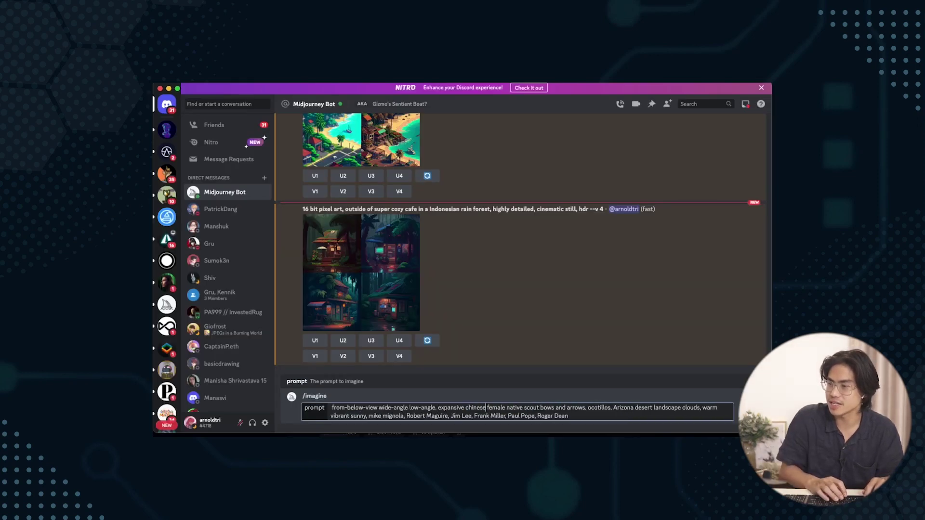
text( forest, with)
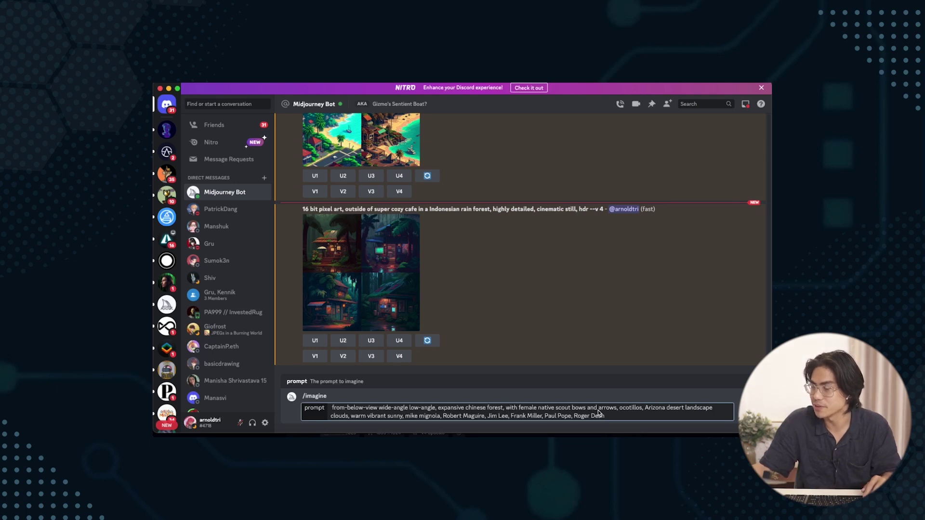
drag(592, 409, 518, 408)
text(cyber)
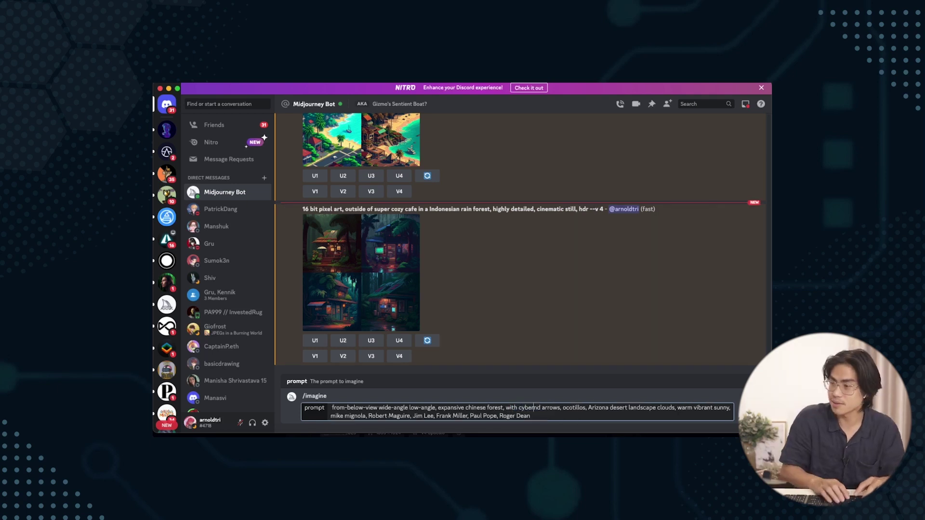
key(Delete)
key(Delete)
key(Delete)
key(Delete)
key(Delete)
key(Delete)
key(Delete)
key(Delete)
key(Delete)
key(Delete)
key(Delete)
key(Delete)
key(Delete)
key(Delete)
key(Delete)
key(Delete)
key(Delete)
key(Delete)
key(Delete)
key(Delete)
text(punk explorer)
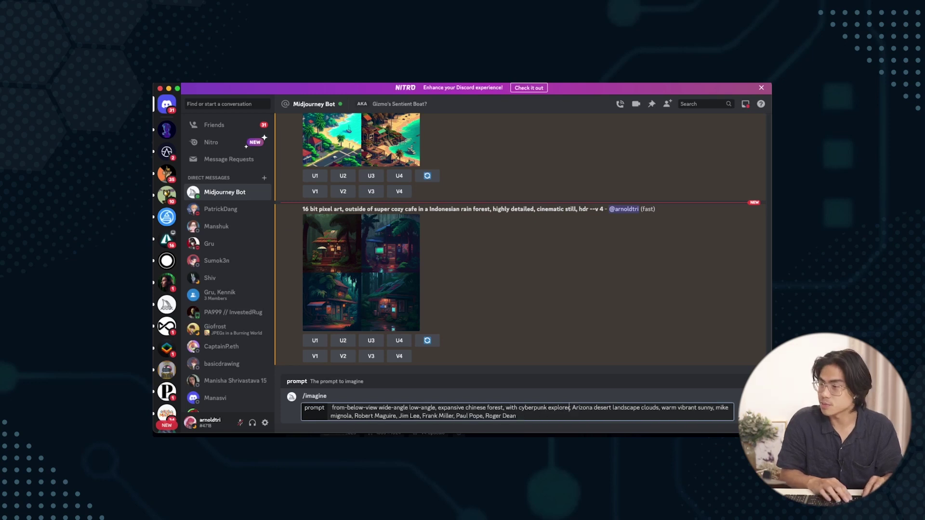
text(-hunter)
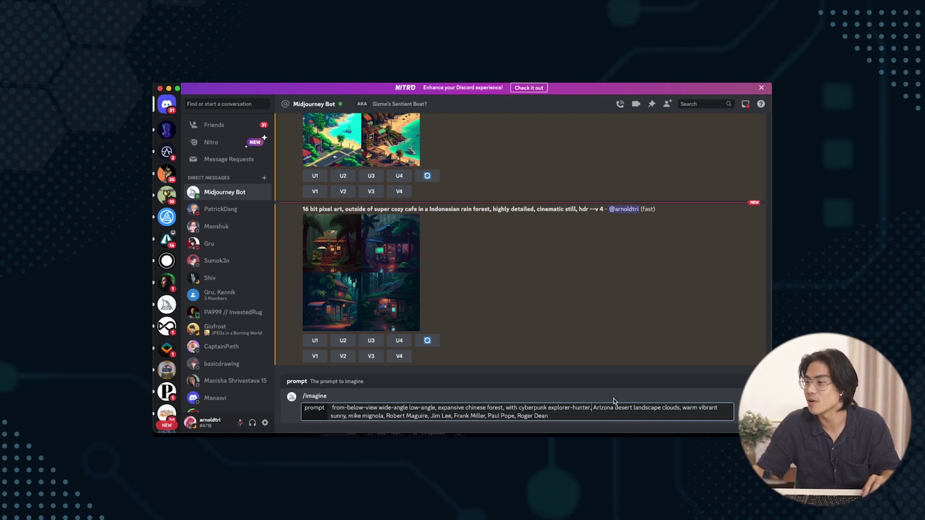
drag(593, 409, 634, 408)
text(Chinese )
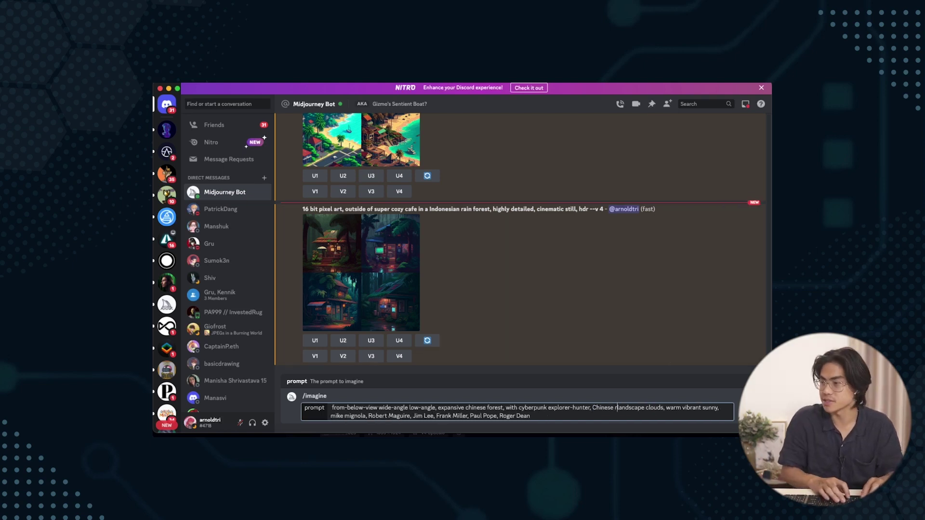
text(fo)
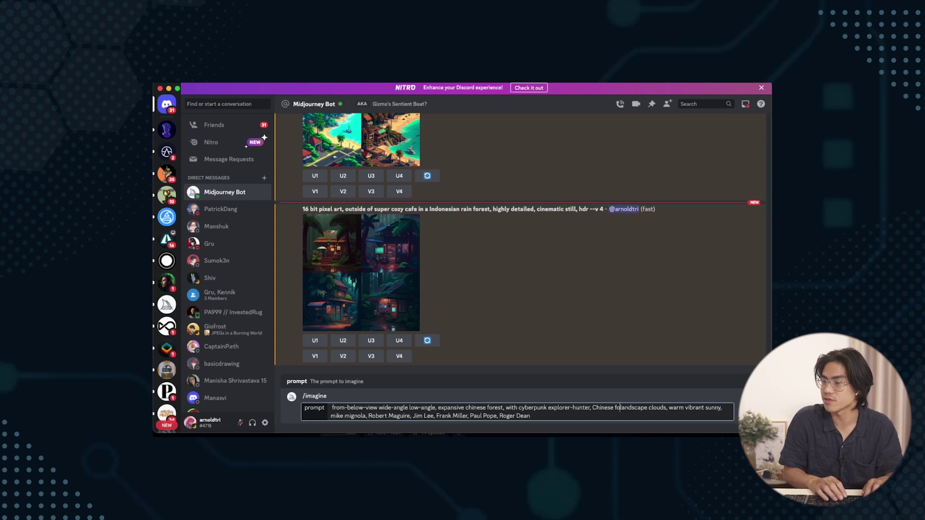
text(rest)
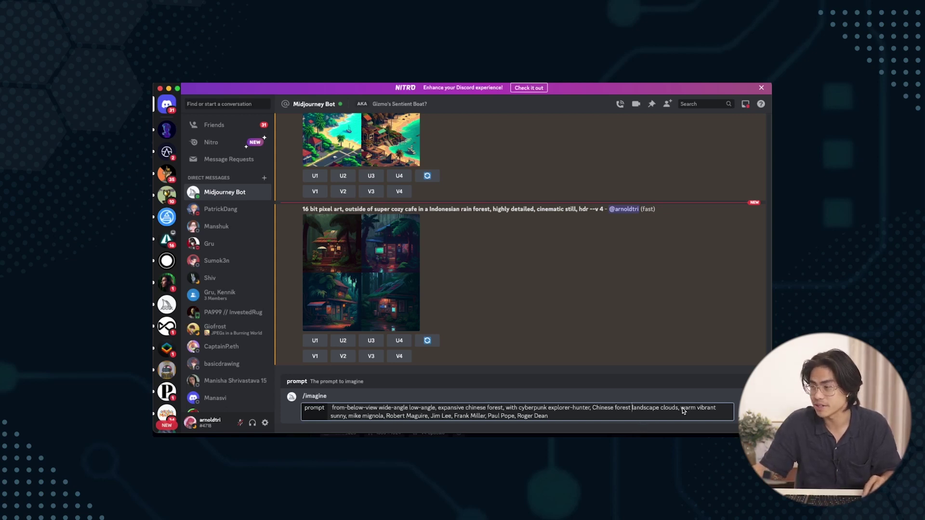
- Remove 'warm vibrant sunny' and end the prompt with ', --ar 3:2'
drag(682, 408, 346, 415)
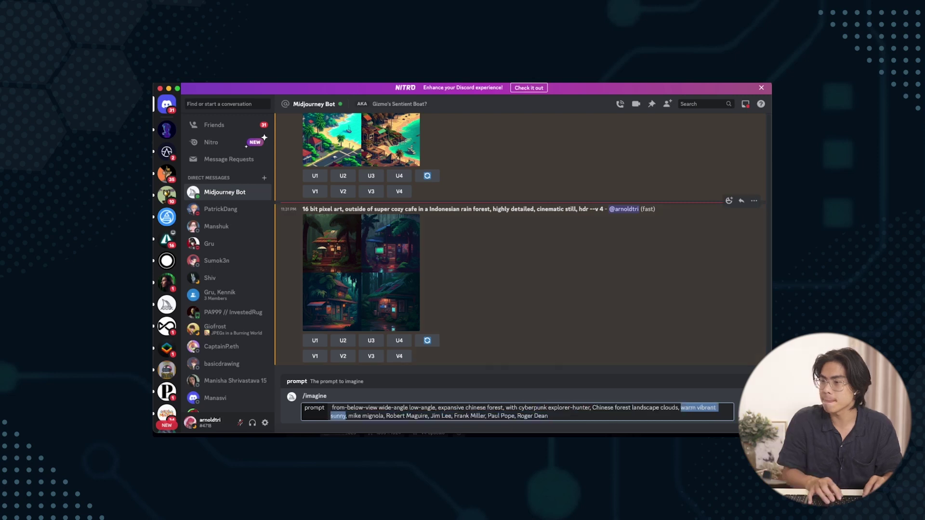
key(BackSpace)
key(BackSpace)
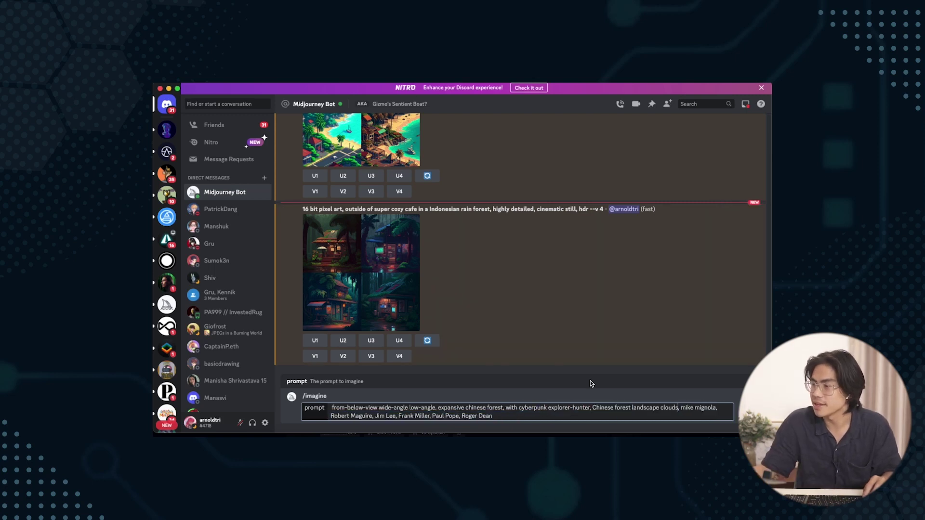
text(,)
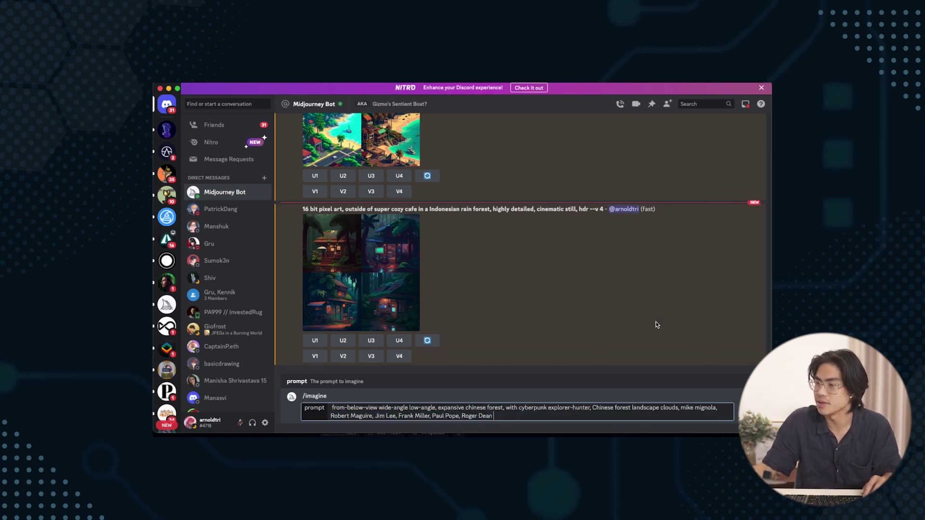
text( --)
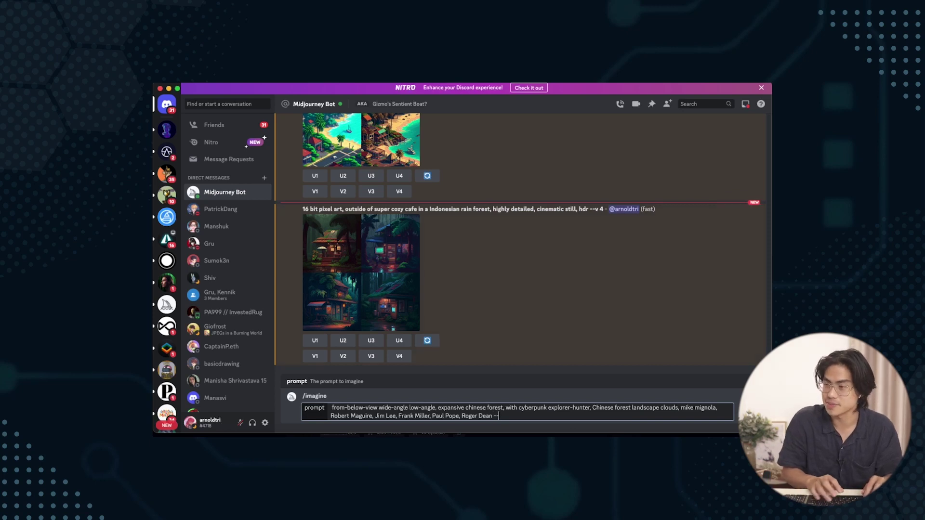
text(ar 3)
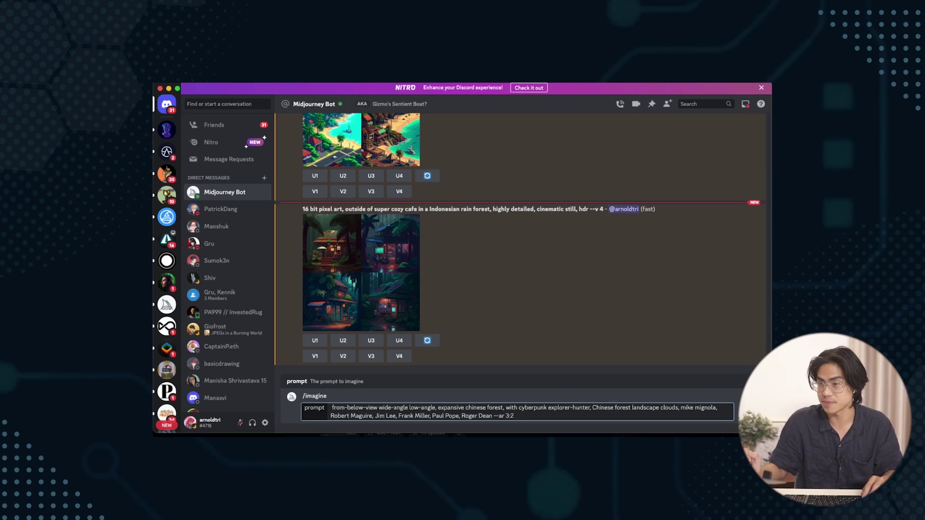
text(:2)
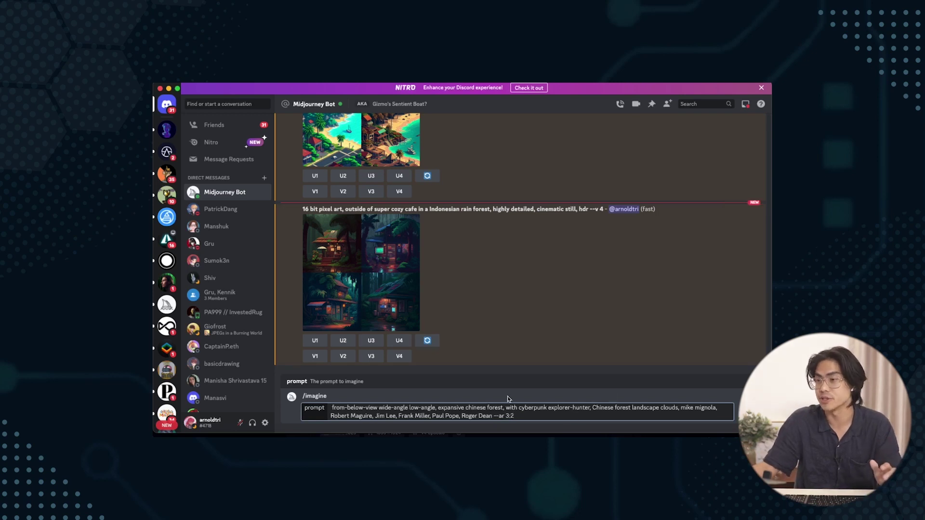
scroll(456, 258, up, 5)
- Submit the Chinese-forest explorer prompt, open its four-image grid in the browser, then close the tabs
scroll(456, 258, up, 10)
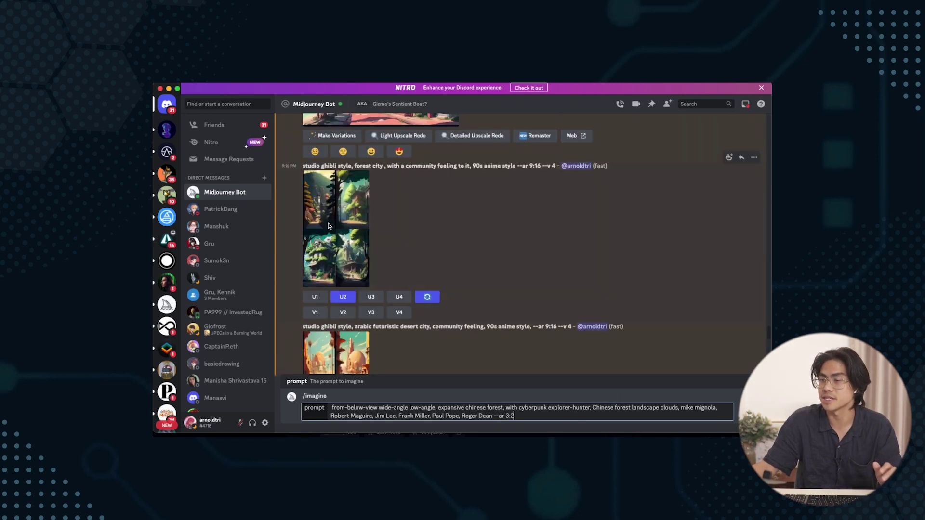
scroll(400, 293, down, 2)
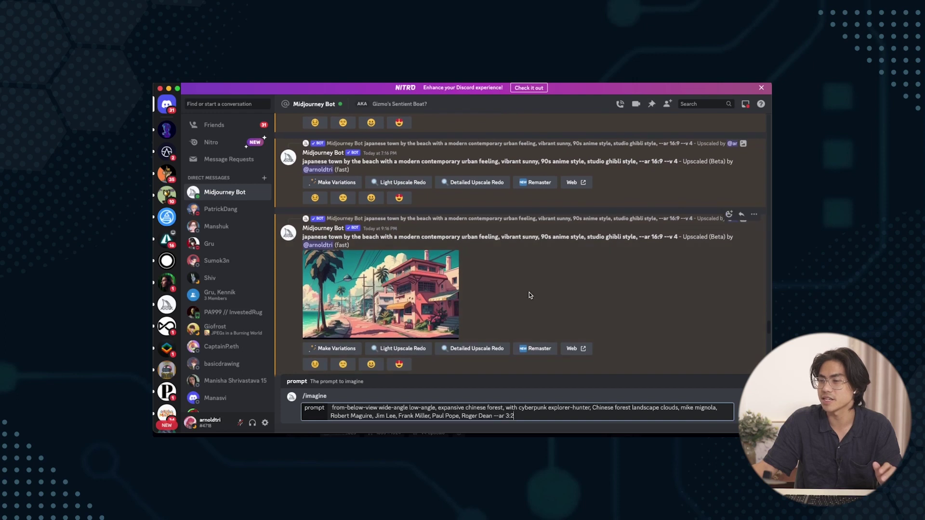
scroll(529, 294, down, 15)
key(Return)
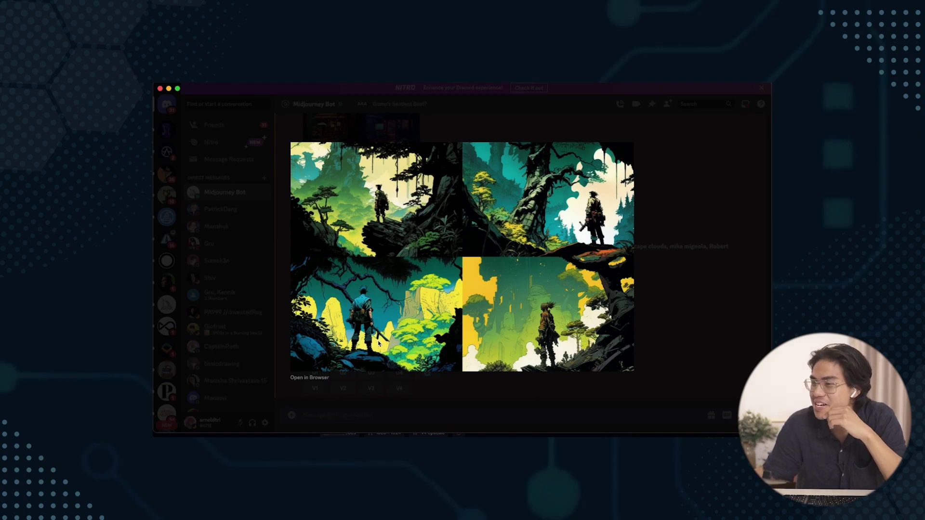
click(309, 378)
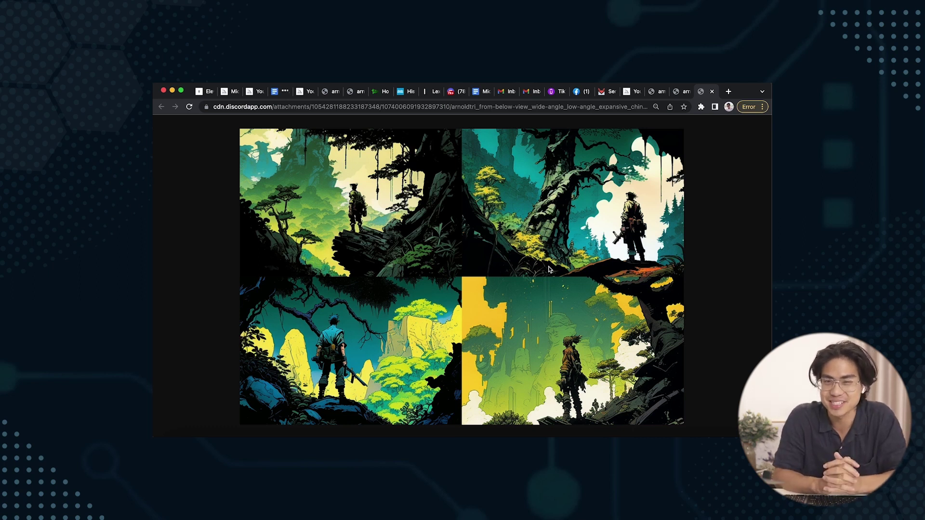
key(super+w)
key(super+w)
key(super+w)
- Open the bookmarked 90s-anime spaceship image and select '90s anime, 90s TV cartoon' in its prompt
click(440, 252)
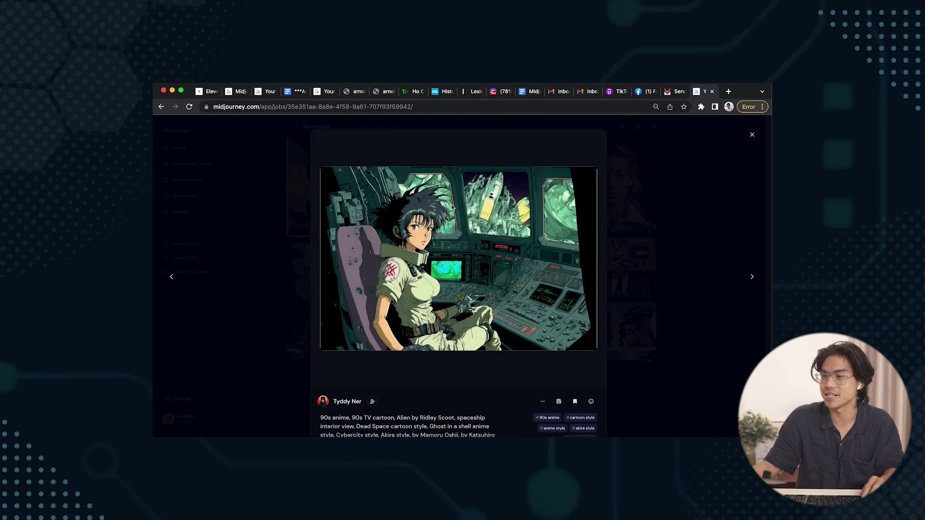
scroll(351, 288, down, 1)
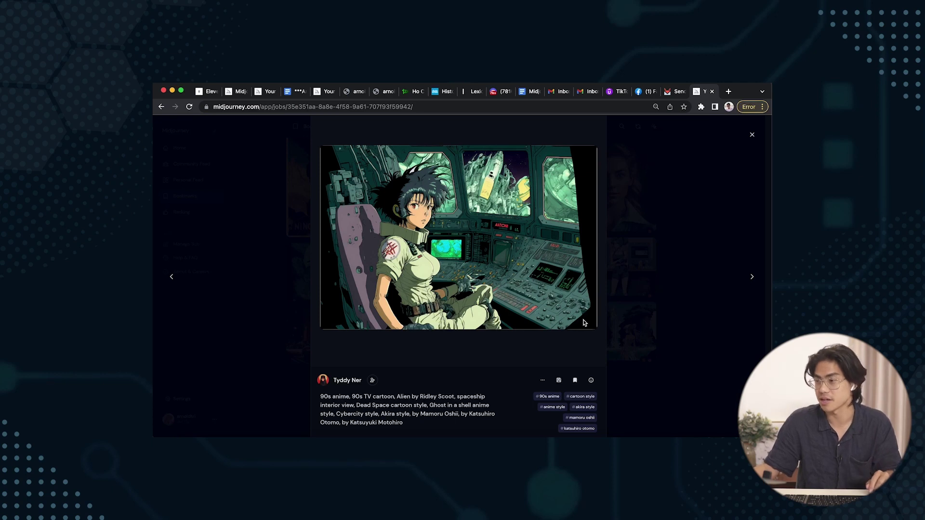
scroll(501, 371, down, 1)
drag(416, 422, 318, 399)
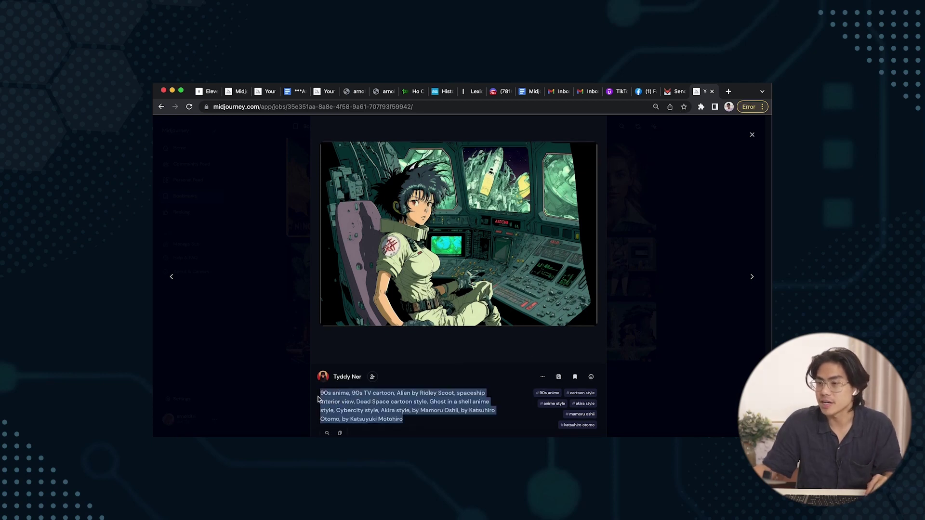
click(443, 394)
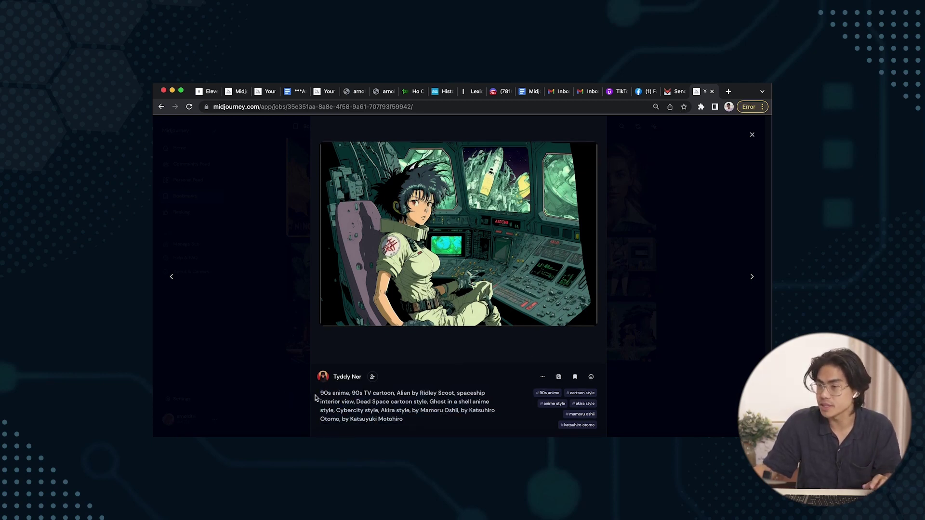
drag(318, 397, 394, 395)
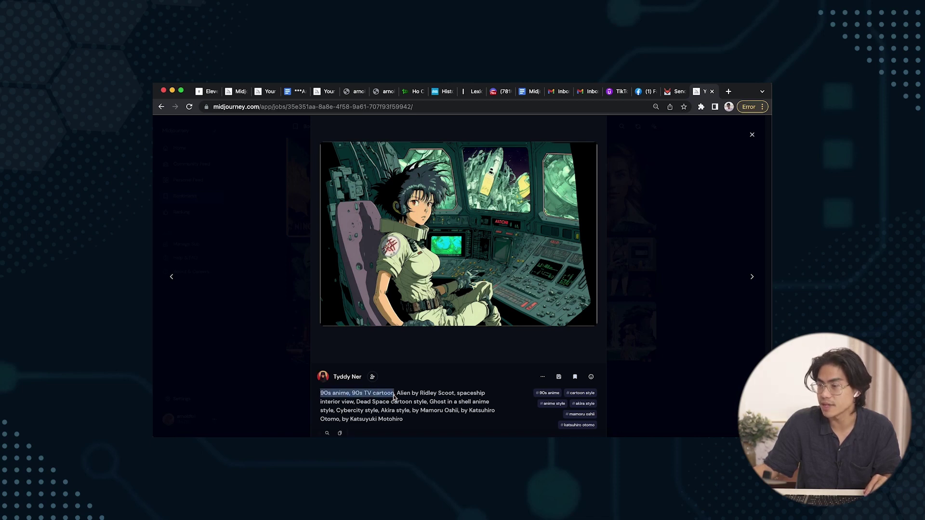
click(418, 427)
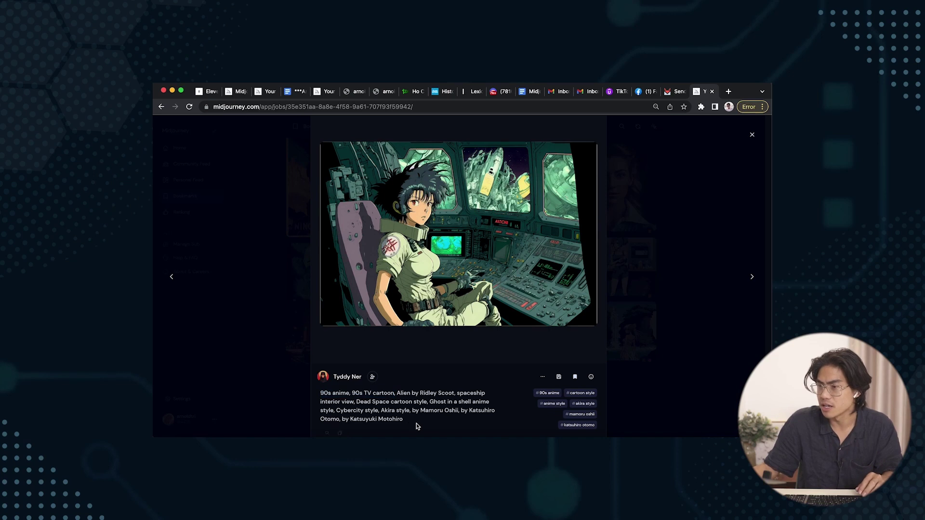
- Select the artist names and 'spaceship interior view', then copy the whole prompt and return to Discord
drag(418, 426, 343, 414)
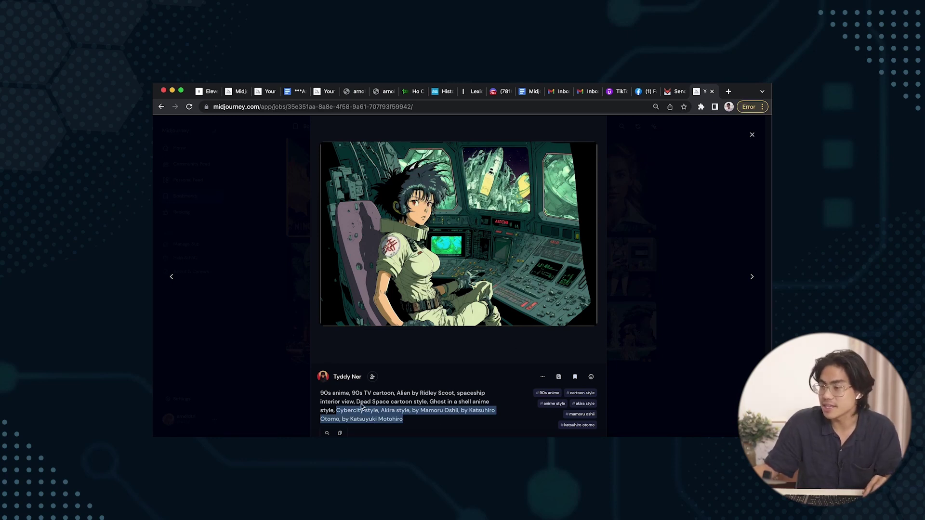
mouse_move(358, 404)
mouse_down()
mouse_move(404, 411)
mouse_move(473, 403)
mouse_move(326, 405)
mouse_move(373, 412)
mouse_up()
click(373, 412)
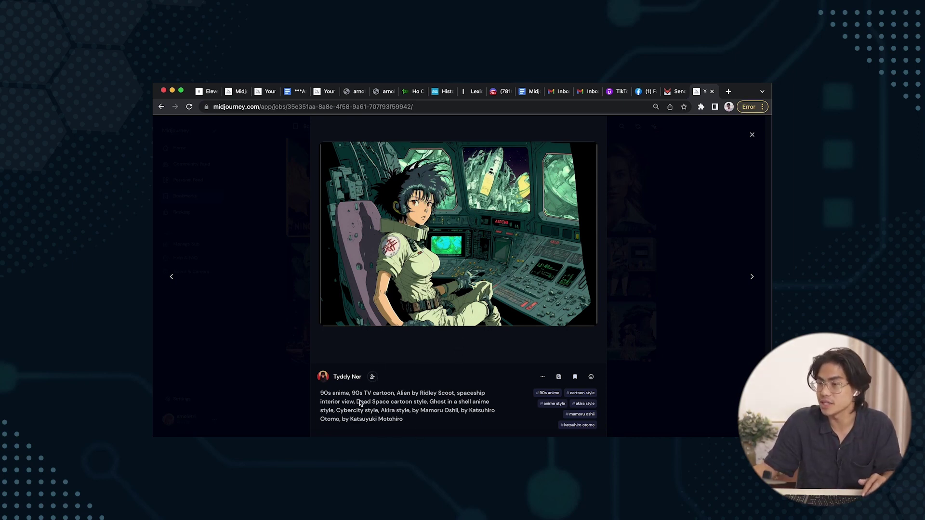
drag(355, 406, 397, 392)
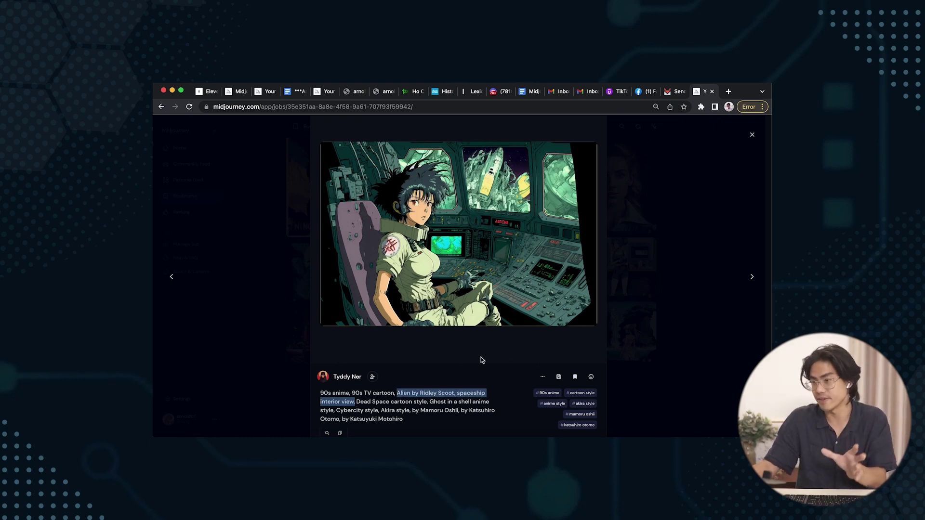
triple_click(467, 408)
key(super+c)
key(super+Tab)
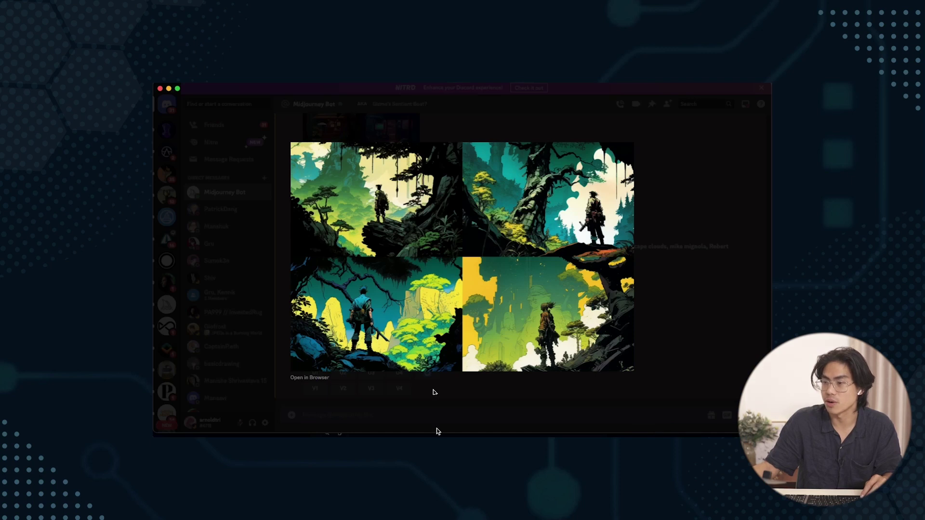
- Send the 90s anime prompt with subject 'overgrown tropical island' at --ar 16:9 to Midjourney
key(Escape)
text(/imagine)
key(Tab)
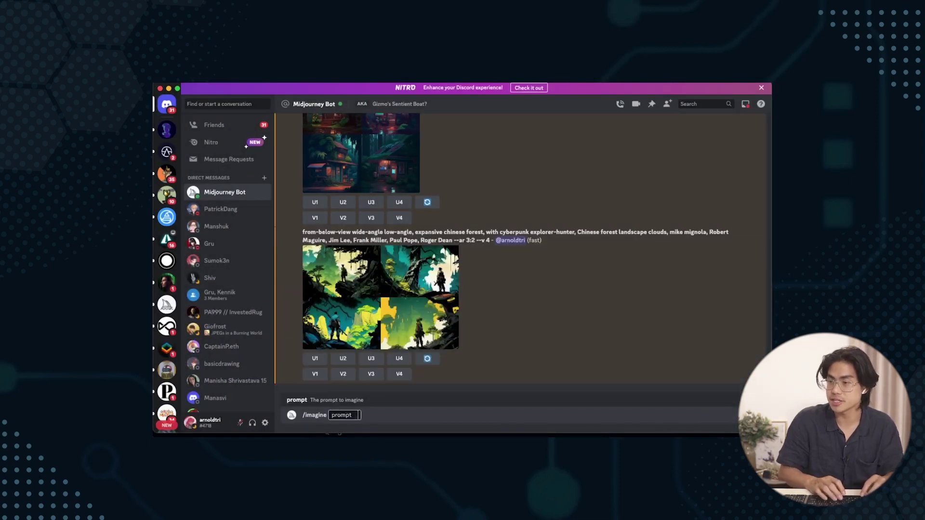
key(super+v)
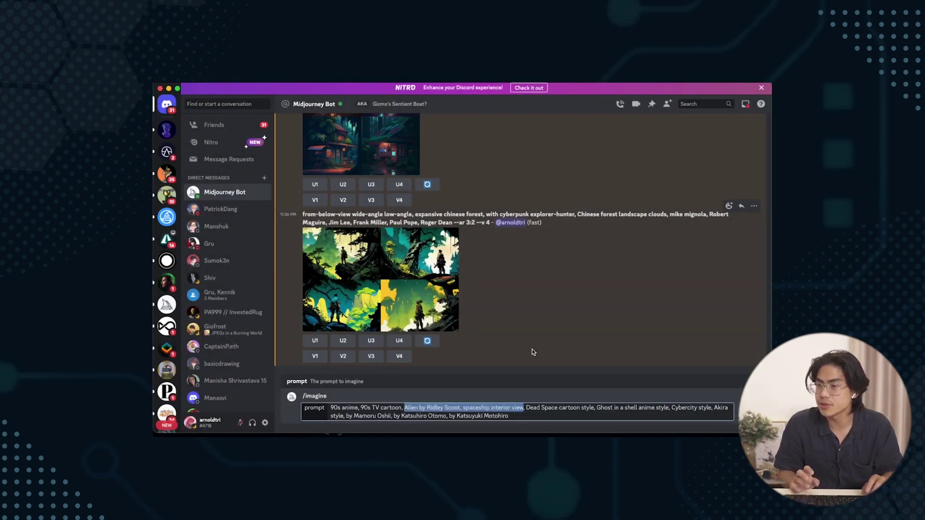
key(BackSpace)
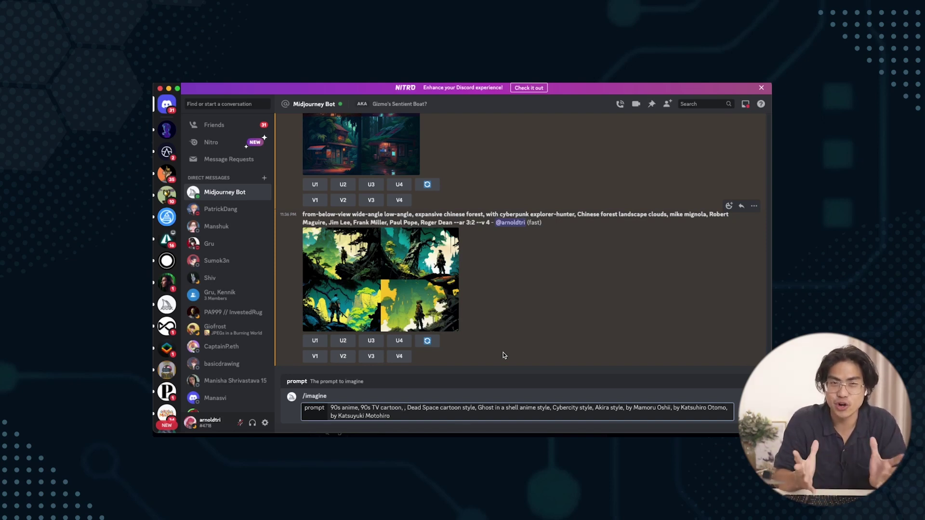
text(overgrown tropical island)
text(--ar)
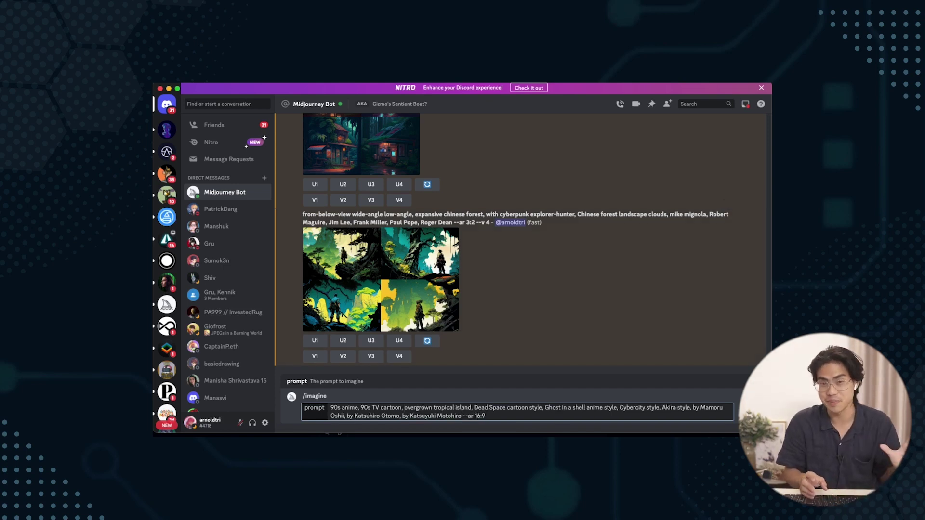
text( 16:9)
key(Return)
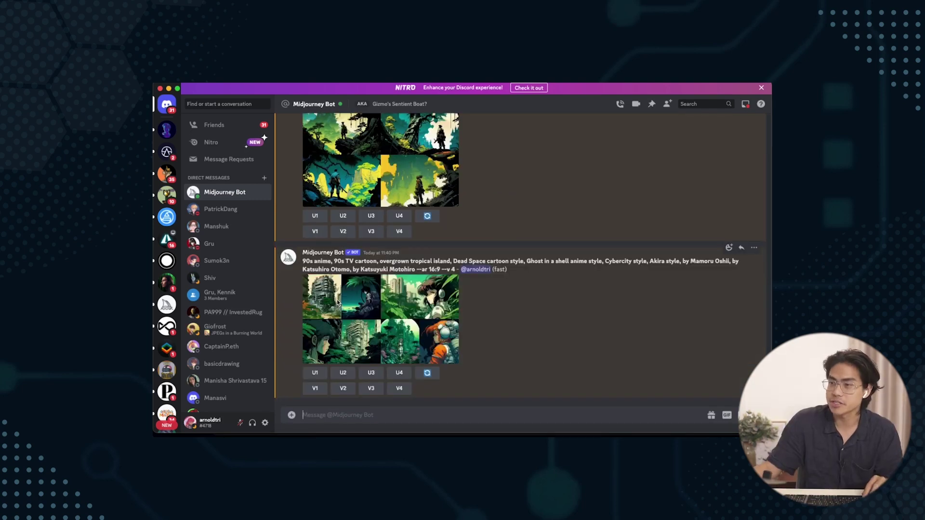
- View the overgrown-island grid full size in Chrome, then open the waterfall image's job details
click(338, 302)
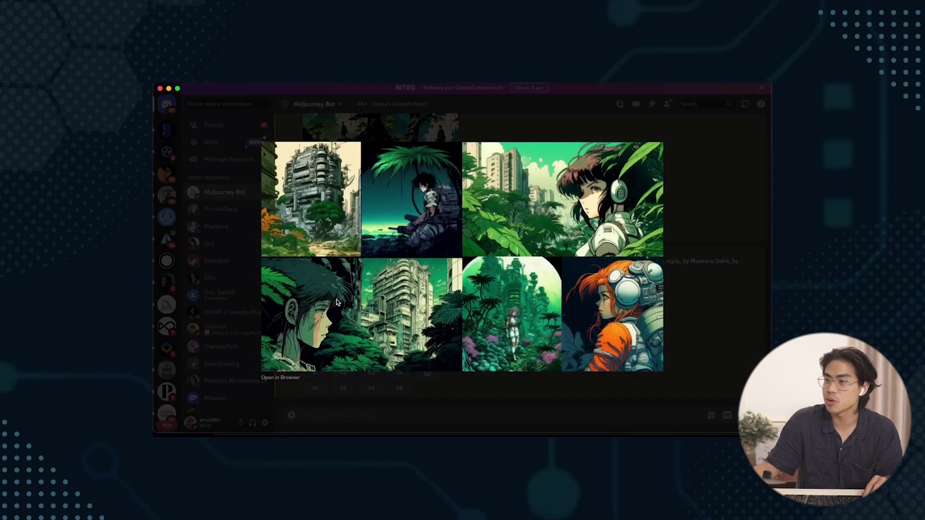
click(312, 379)
click(406, 275)
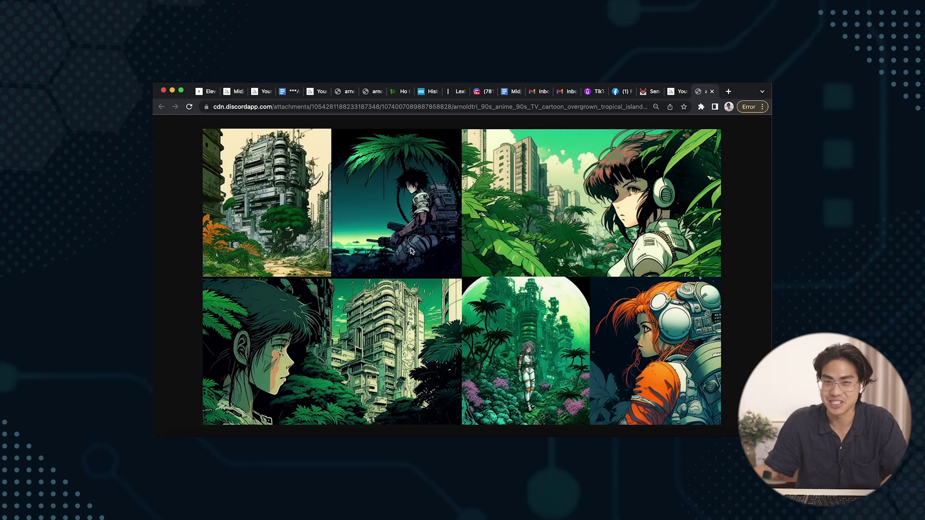
key(ctrl+shift+Tab)
click(620, 314)
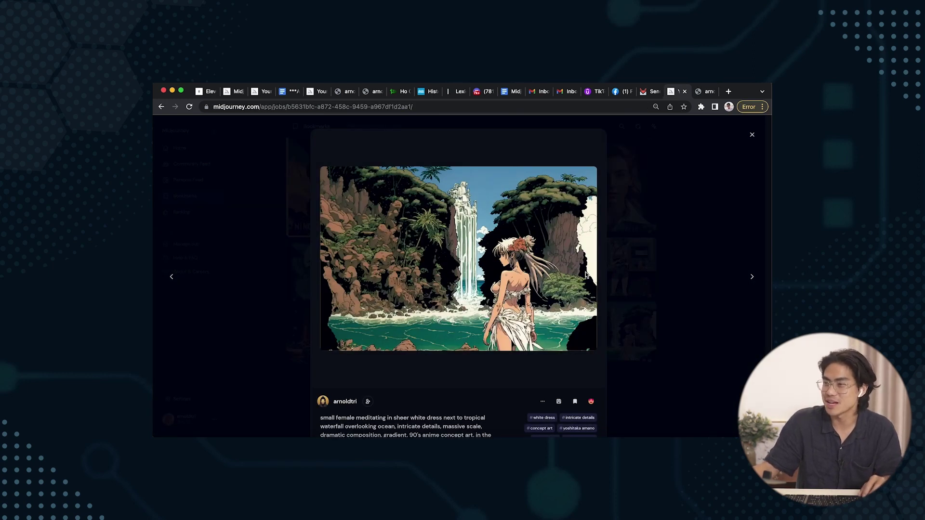
- Copy the waterfall prompt's style text, from '90's anime concept art' through the artist list
scroll(332, 292, down, 2)
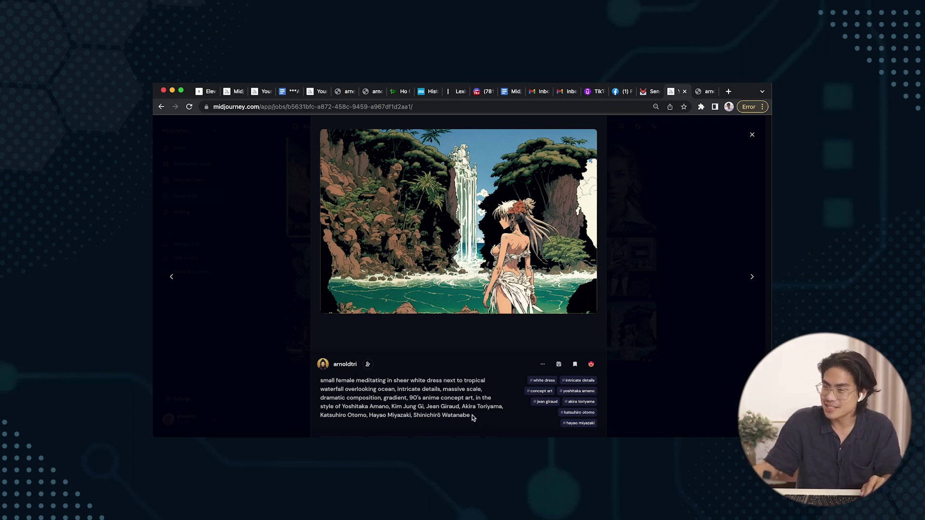
drag(472, 418, 320, 380)
scroll(378, 323, down, 3)
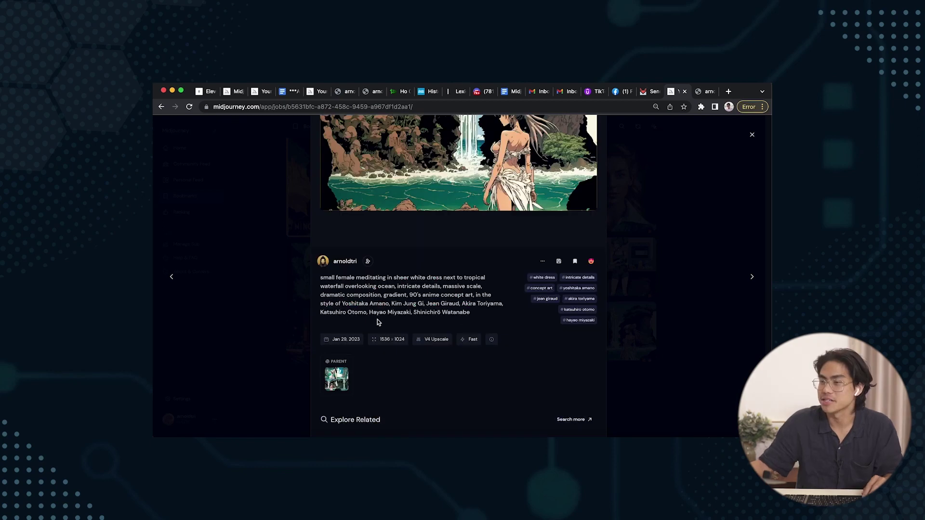
drag(332, 284, 408, 297)
key(super+c)
click(331, 283)
click(456, 296)
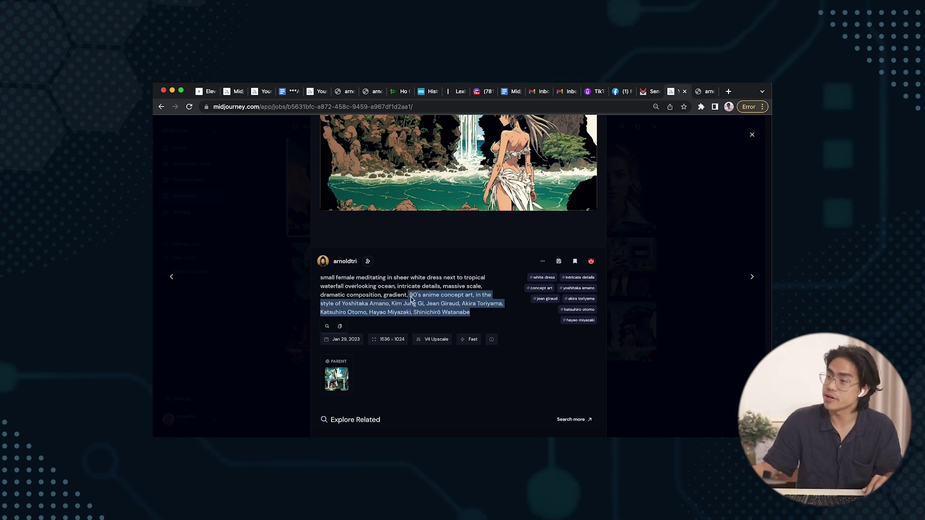
scroll(414, 309, up, 1)
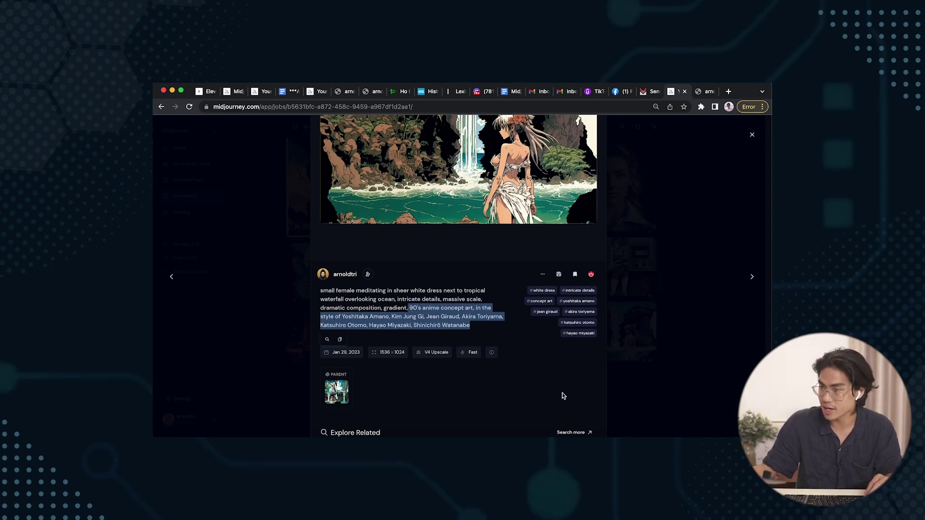
click(655, 437)
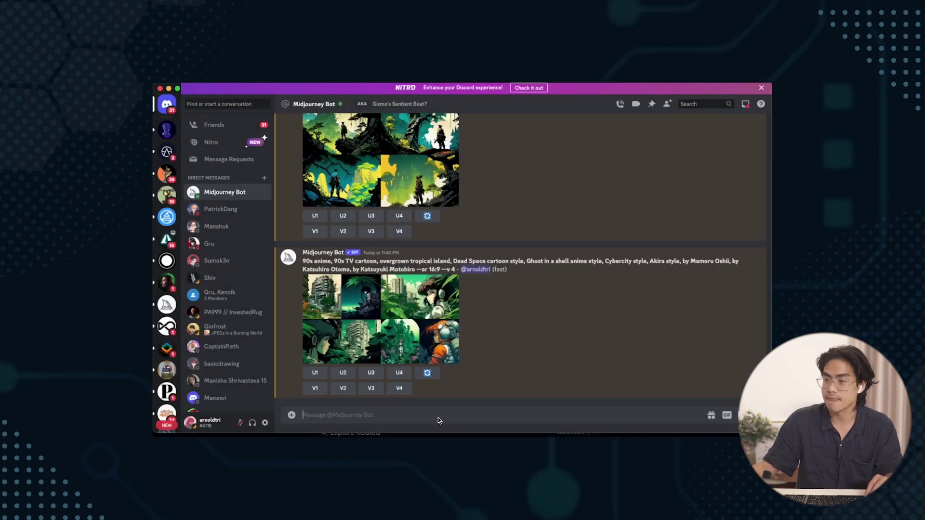
- Send /imagine 'ancient chinese swordsman wandering overgrown expansive bamboo forest' followed by the pasted 90's anime style
text(/imagine)
key(space)
key(super+v)
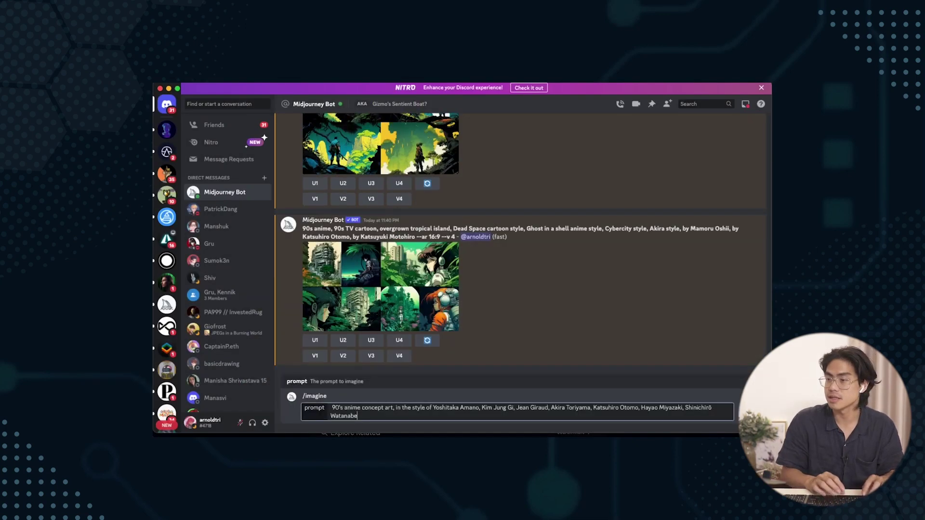
key(Return)
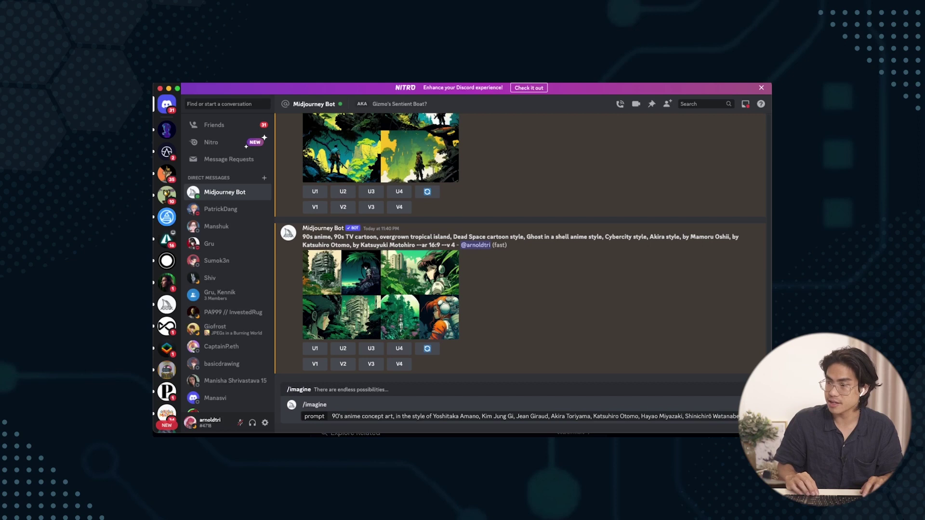
key(BackSpace)
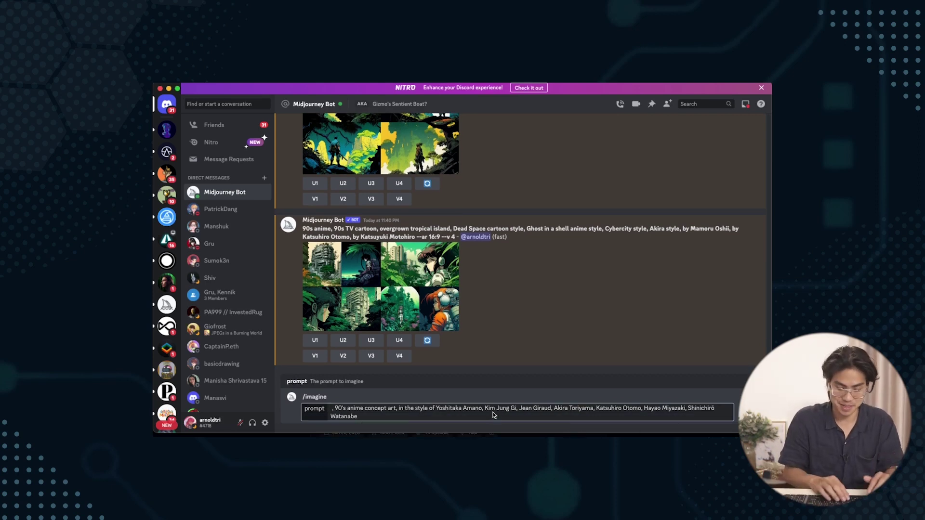
text(ancient chinese sword)
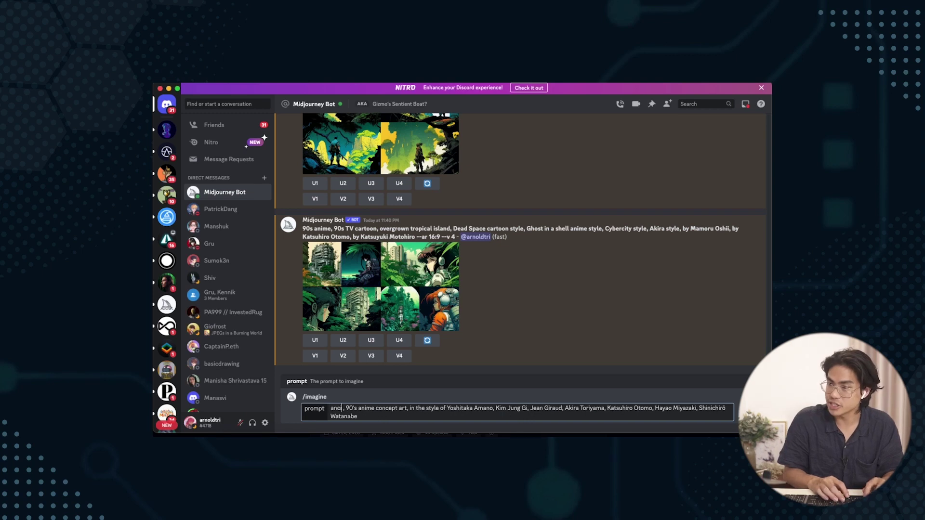
text(sman wandering overgr)
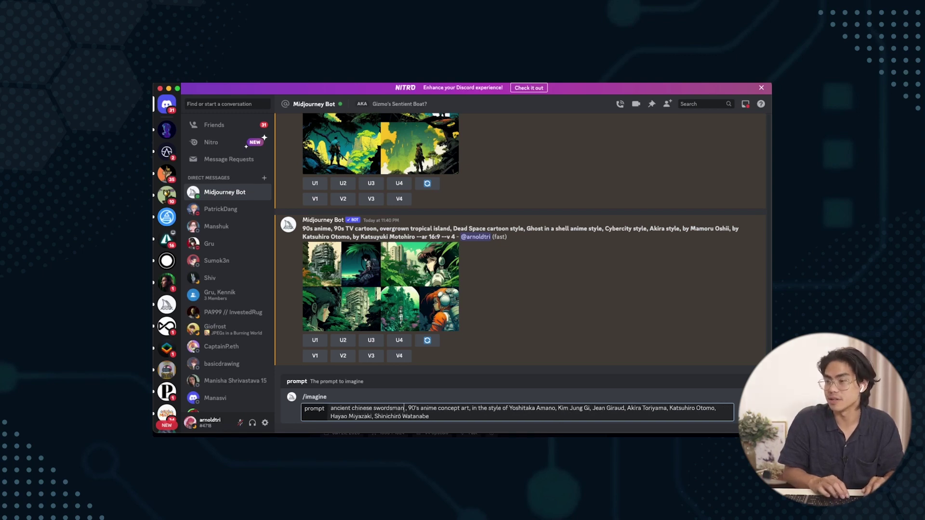
text(own forest on a)
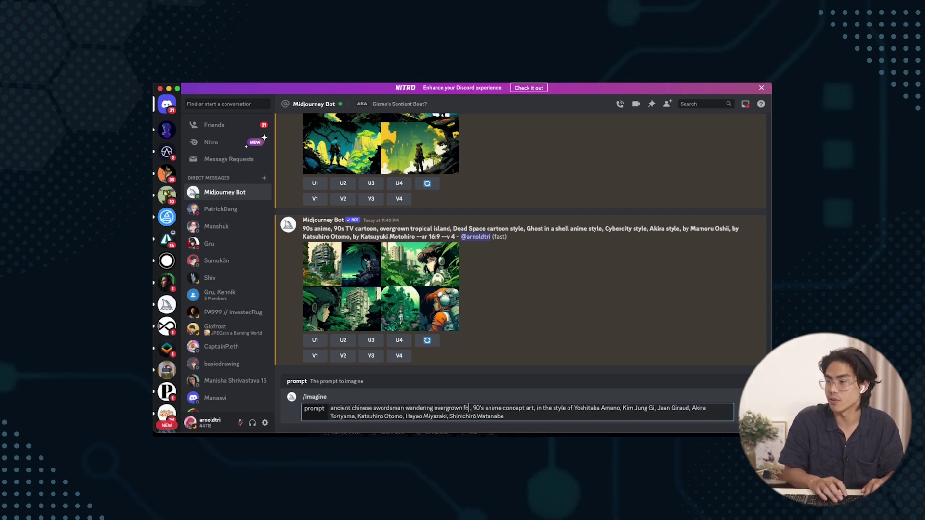
text( bamboo forest)
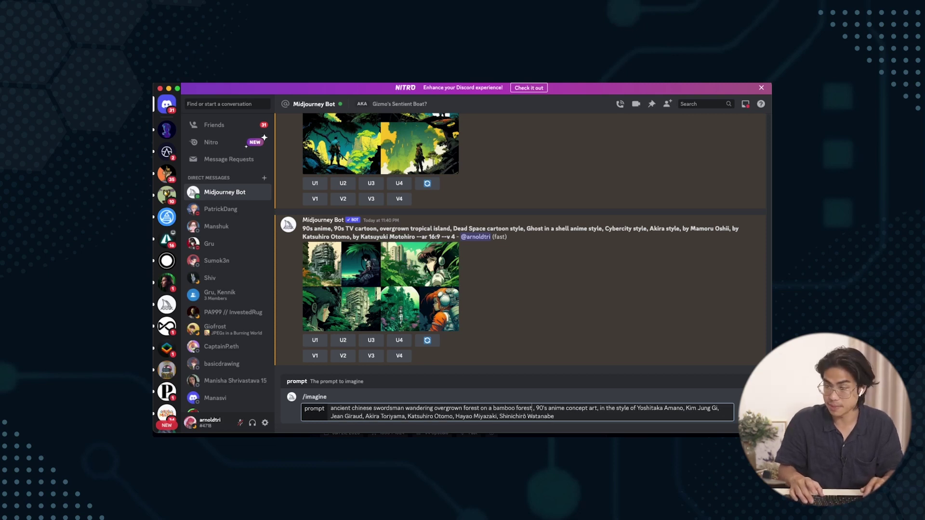
click(483, 409)
key(BackSpace)
text(i)
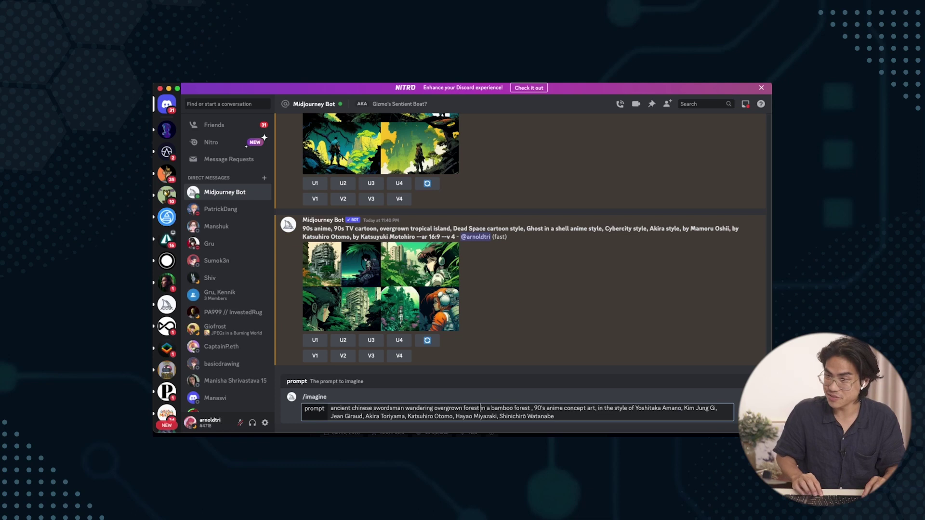
text(expansive)
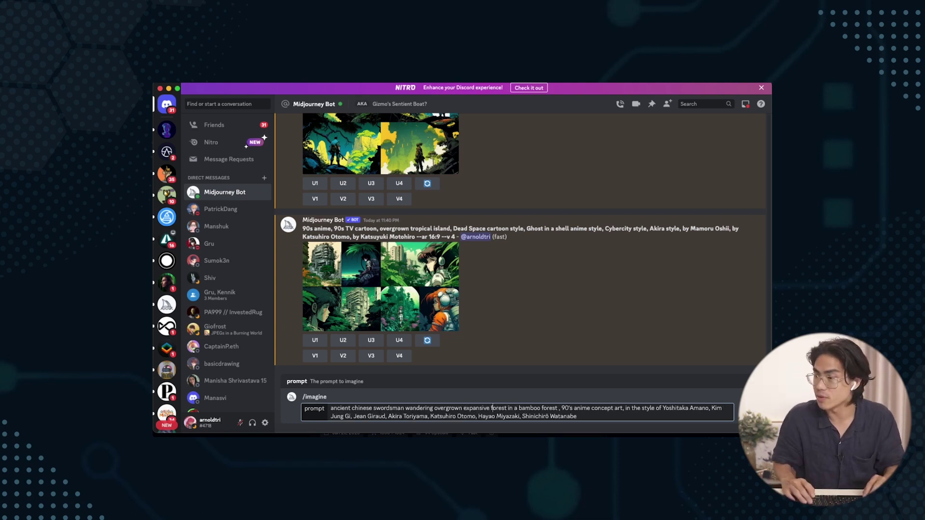
key(Delete)
key(Delete)
key(Delete)
key(Delete)
key(Delete)
key(Delete)
key(Delete)
key(Delete)
key(Delete)
key(Delete)
key(Delete)
key(Delete)
key(Return)
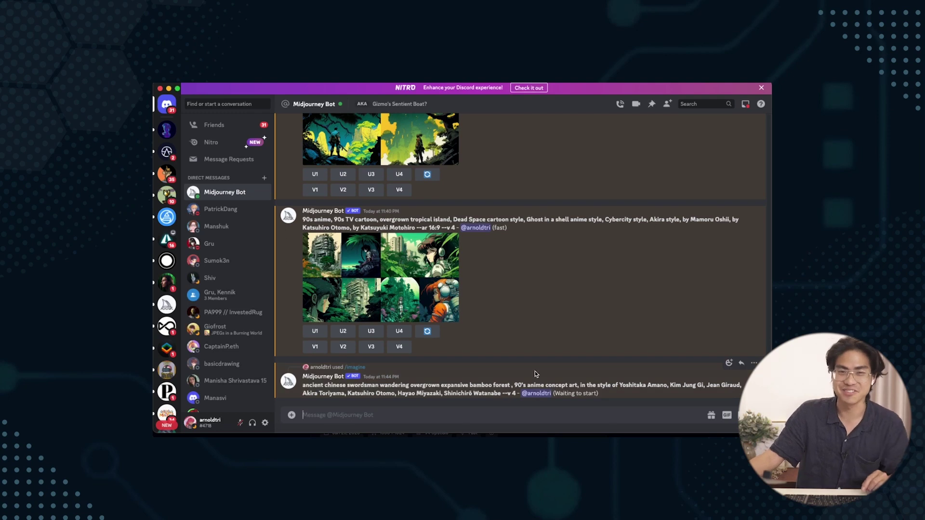
- View the finished bamboo-forest swordsman grid full size in Chrome, then return to the Discord chat
click(331, 263)
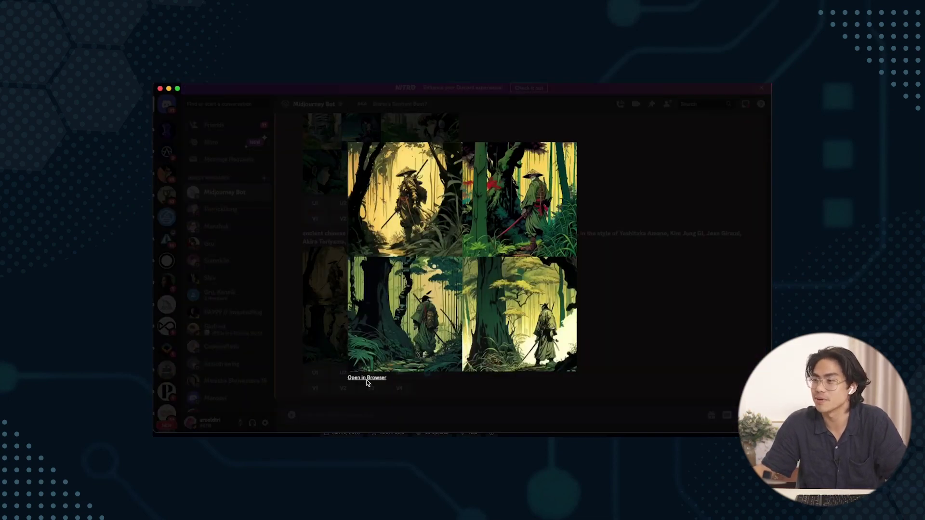
click(366, 378)
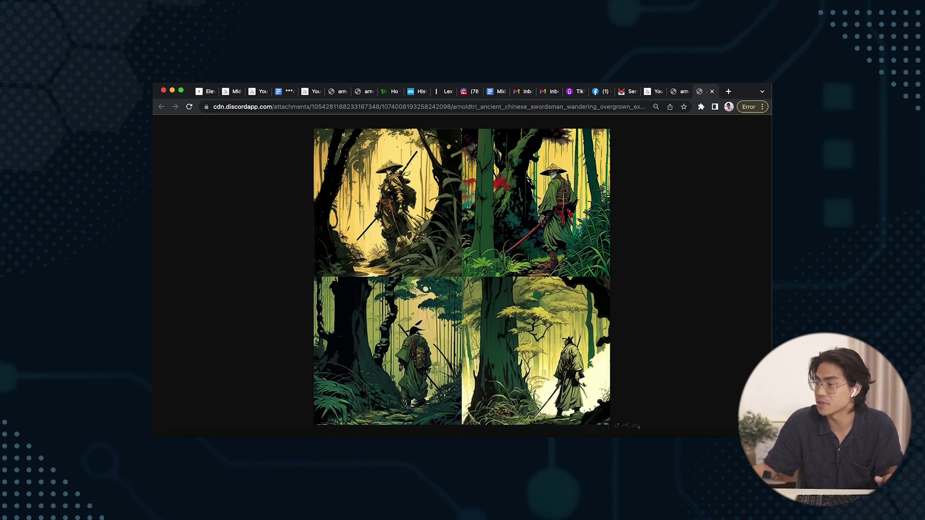
key(super+Tab)
click(496, 409)
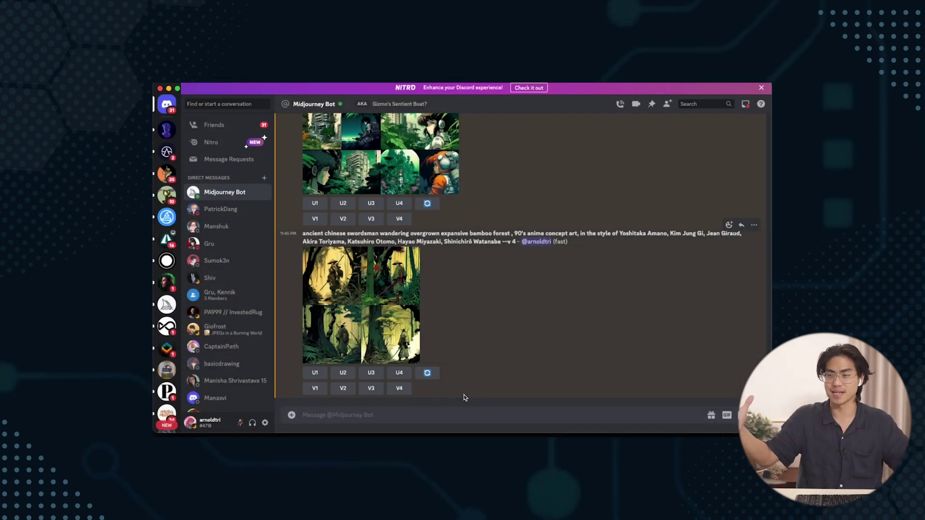
scroll(464, 397, up, 3)
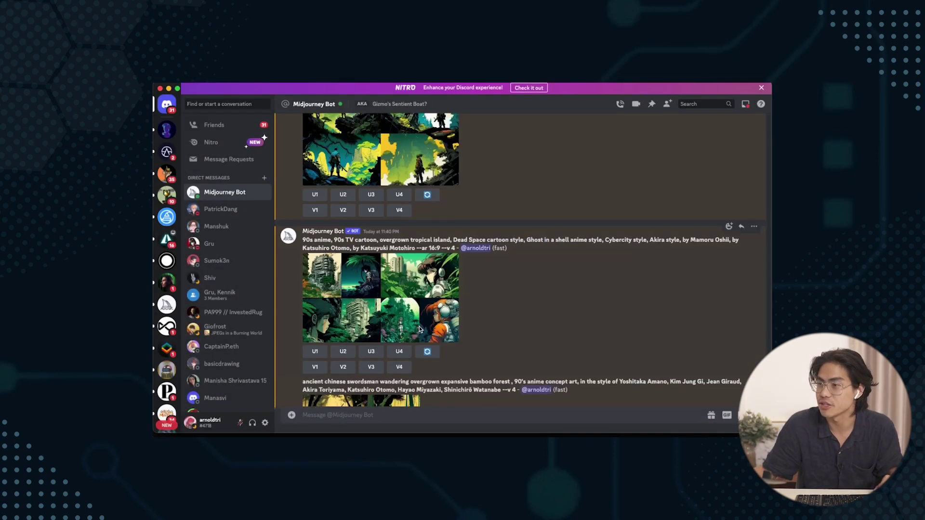
scroll(464, 398, down, 3)
- Resubmit the swordsman prompt with 'small' at the start and 'aerial view' after bamboo forest
text(/im)
key(Return)
text(ancient chinese swordsman wandering overgrown expansive bamboo forest , 90's anime concept art, in the style of Yoshitaka Amano, Kim Jung Gi, Jean Giraud, Akira Toriyama, Katsuhiro Otomo, Hayao Miyazaki, Shinichirō Watanabe)
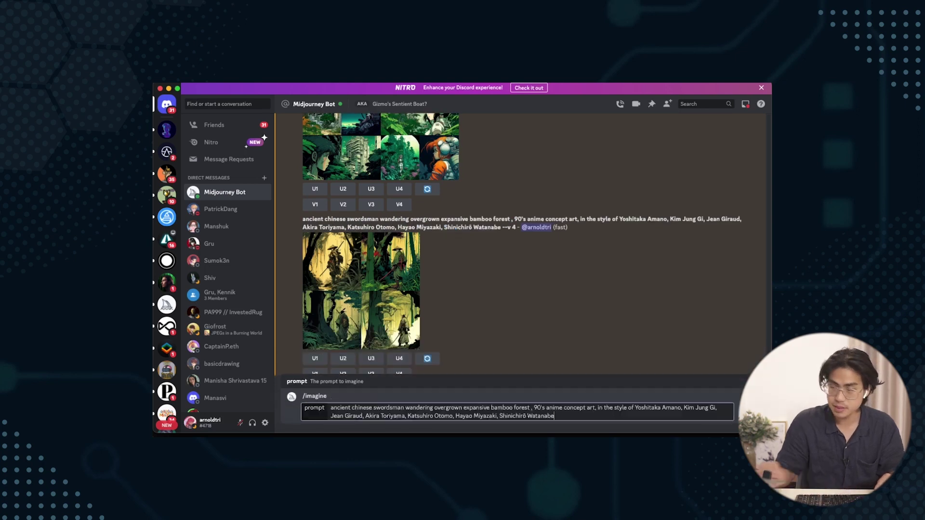
key(super+Up)
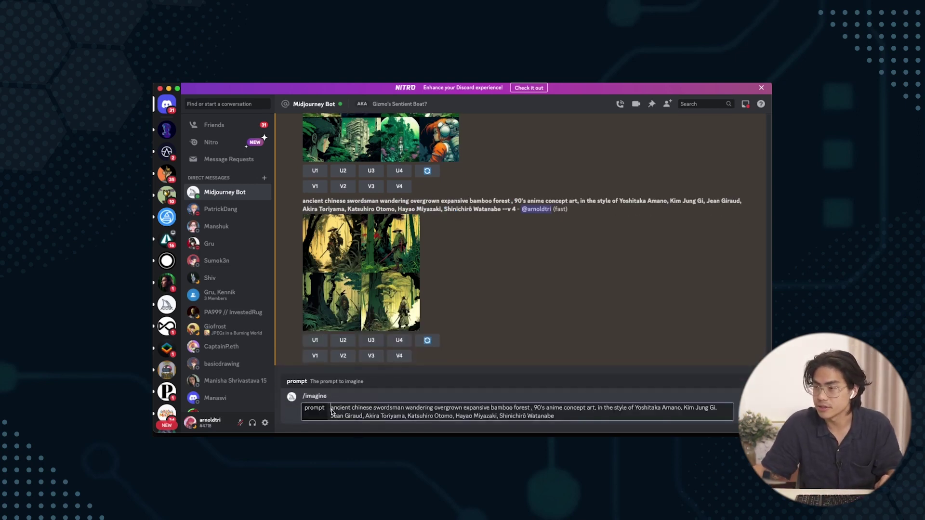
text(small)
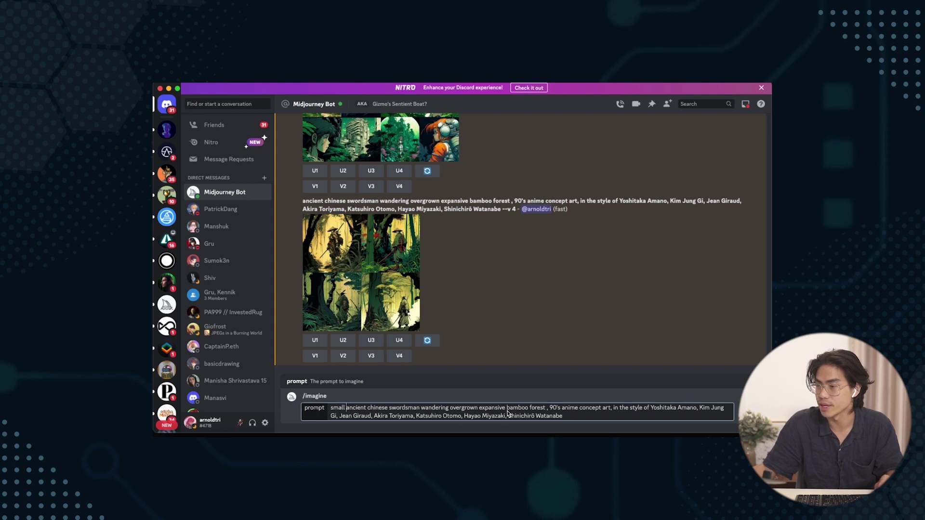
click(547, 409)
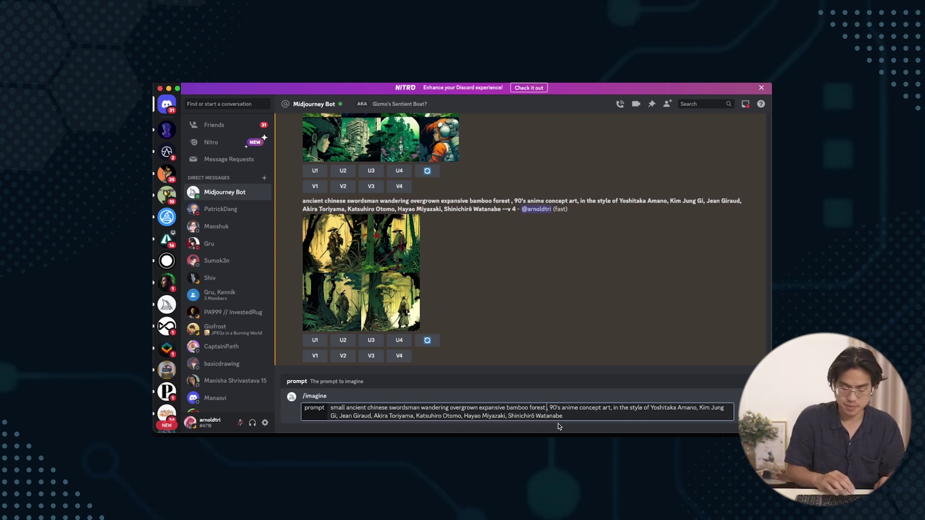
text(aerial view)
key(Return)
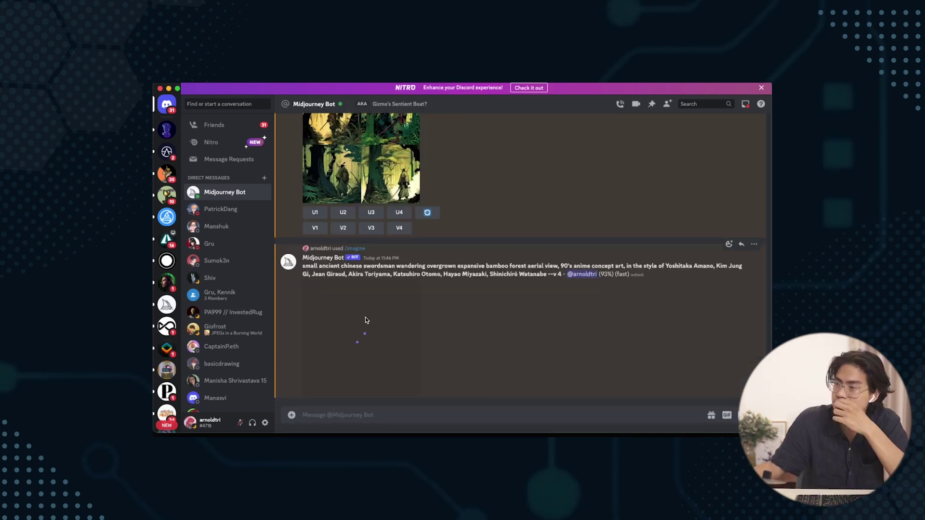
- Submit the same aerial-view swordsman prompt again with --ar 16:9 appended
text(/imagine)
key(Tab)
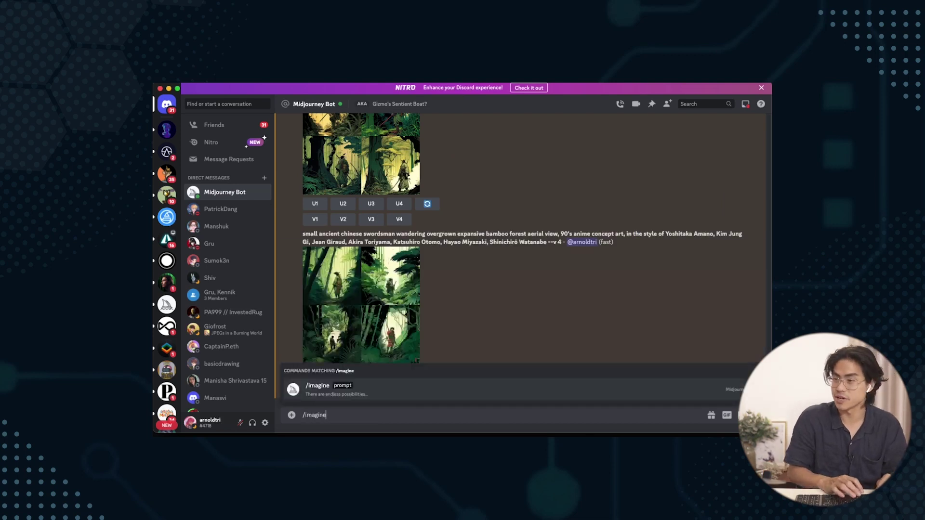
key(super+v)
key(Return)
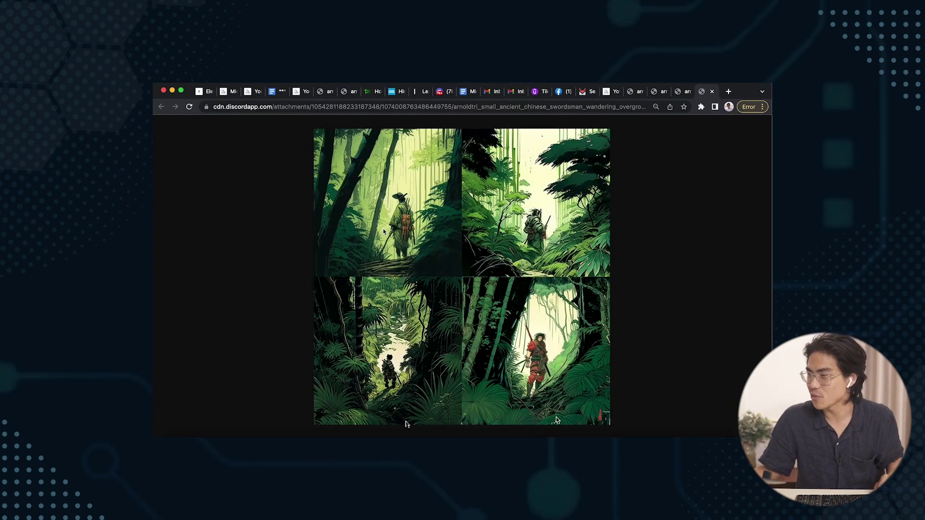
- Back in Discord, upscale image 1 (U1) of the 16:9 bamboo-forest grid
key(super+Tab)
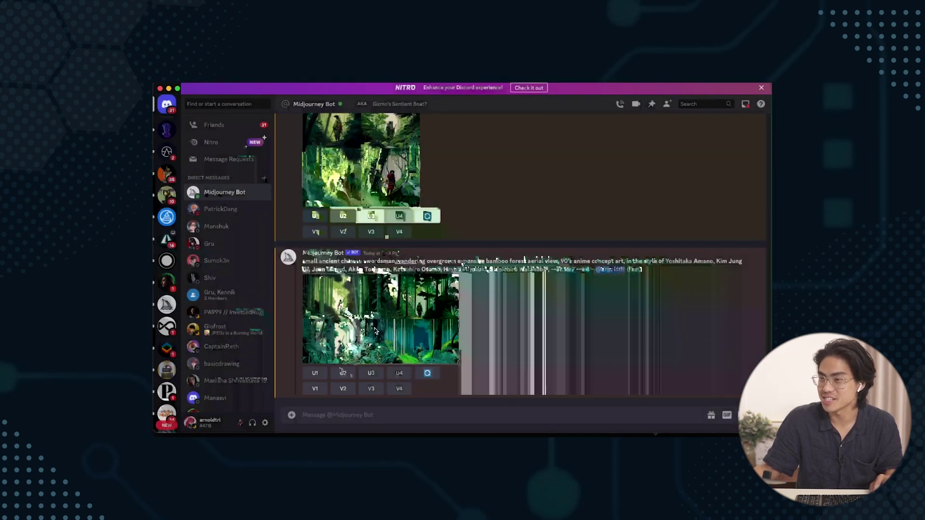
click(315, 373)
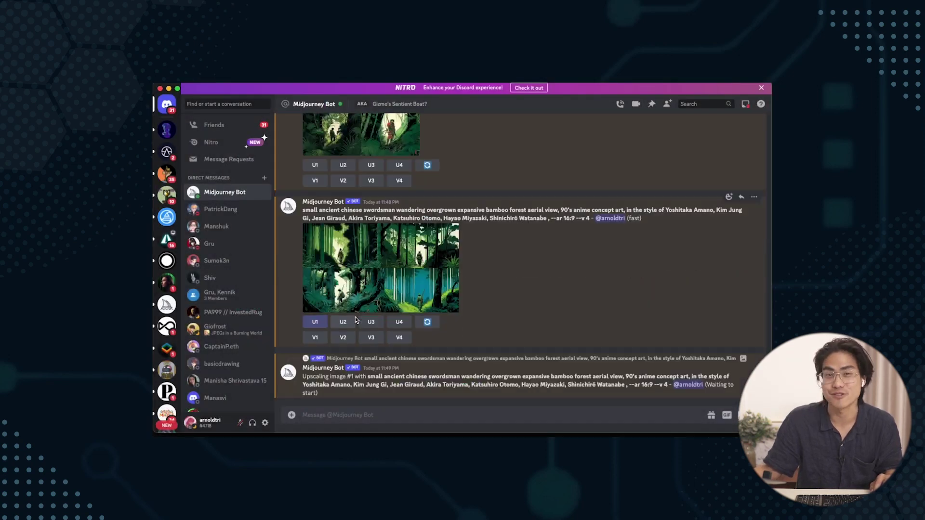